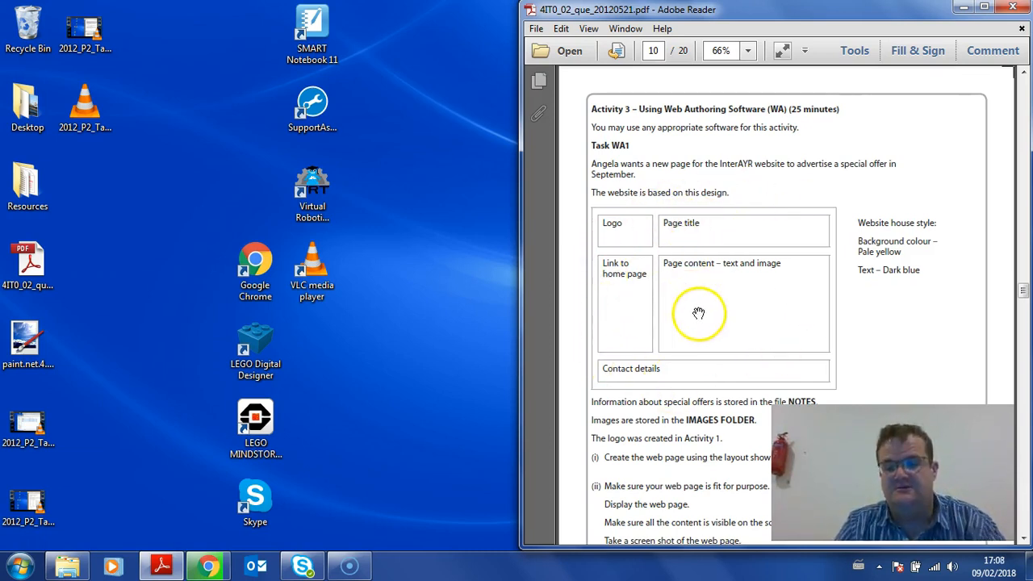
Read the Task WA1 page design, the website house style and the instructions below it
{"action": "left_click_drag", "start_coordinate": [702, 330], "coordinate": [703, 305]}
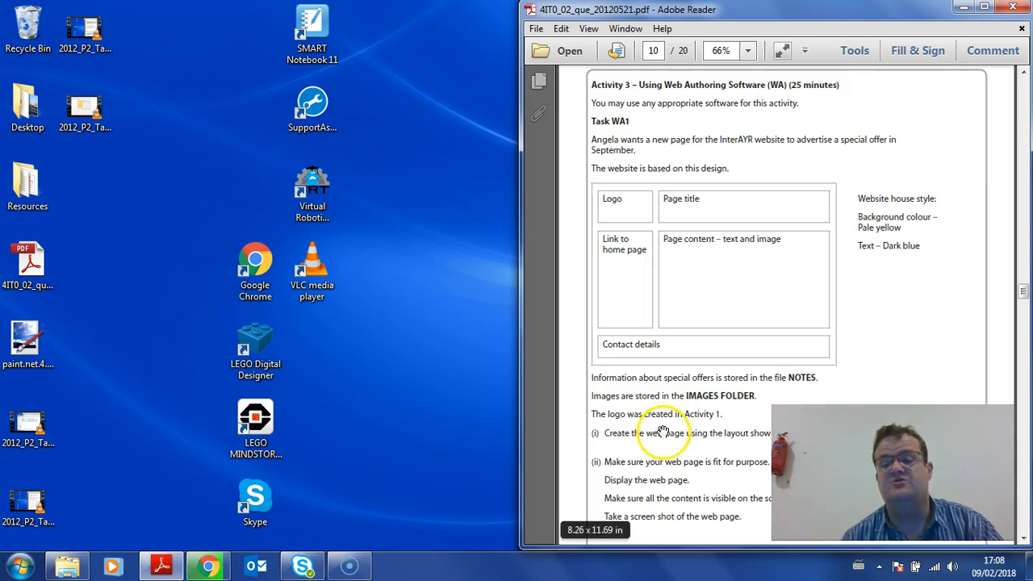
{"action": "left_click_drag", "start_coordinate": [669, 416], "coordinate": [671, 352]}
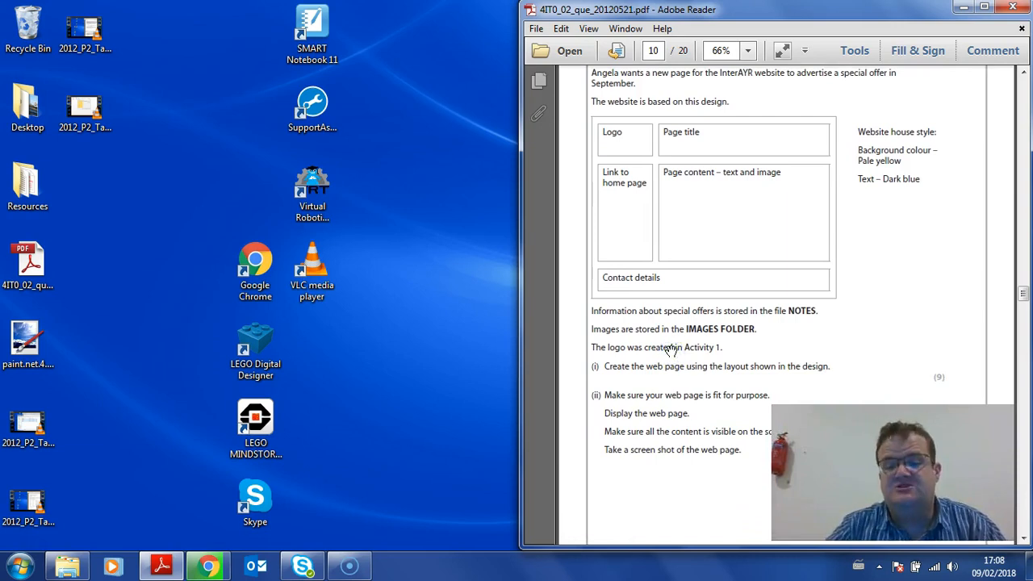
{"action": "left_click_drag", "start_coordinate": [672, 351], "coordinate": [676, 404]}
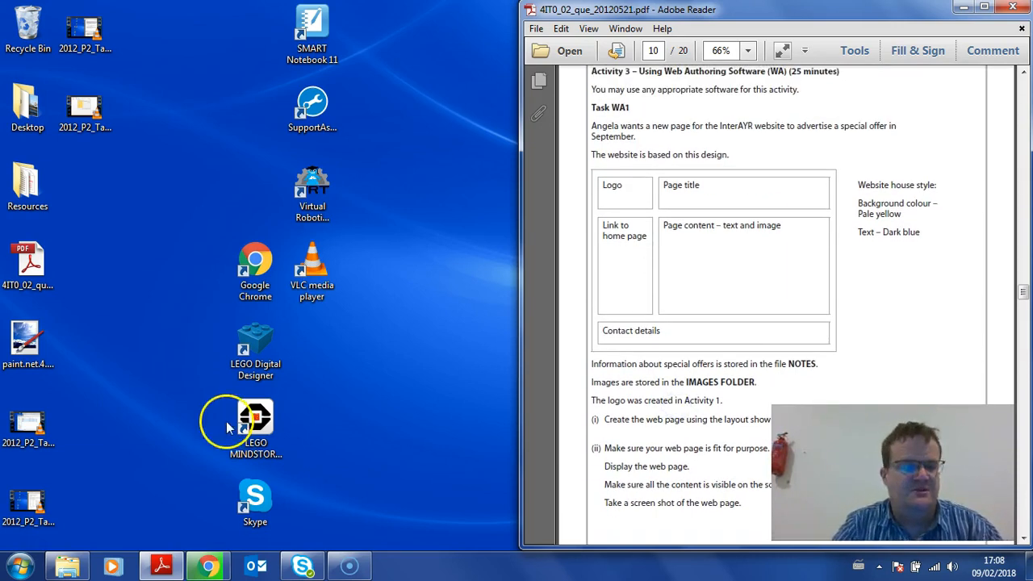
Launch Microsoft Expression Web 4 and decline making it the default HTML editor
{"action": "left_click", "coordinate": [19, 567]}
{"action": "left_click", "coordinate": [63, 498]}
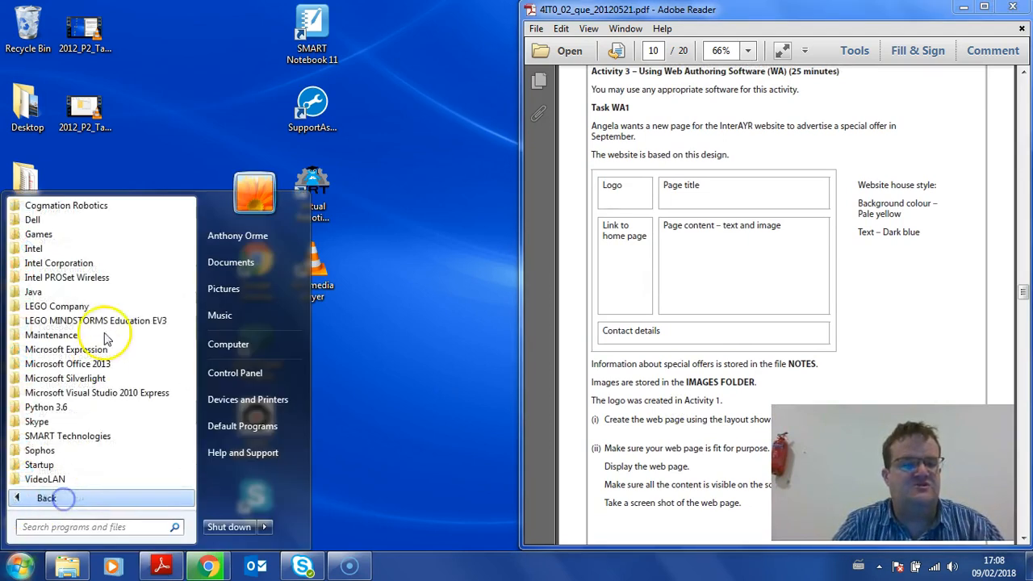
{"action": "left_click", "coordinate": [95, 350]}
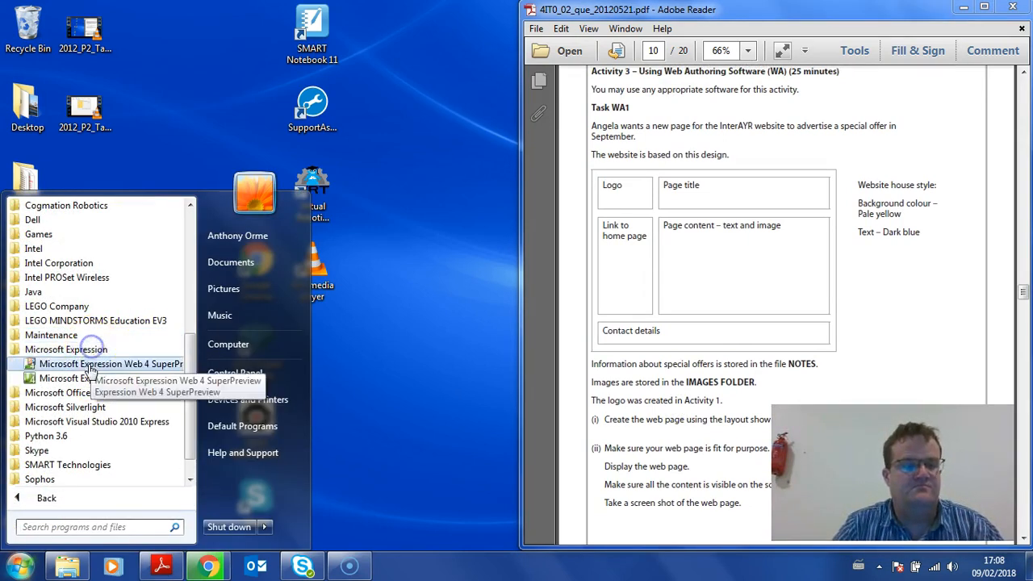
{"action": "left_click", "coordinate": [86, 376]}
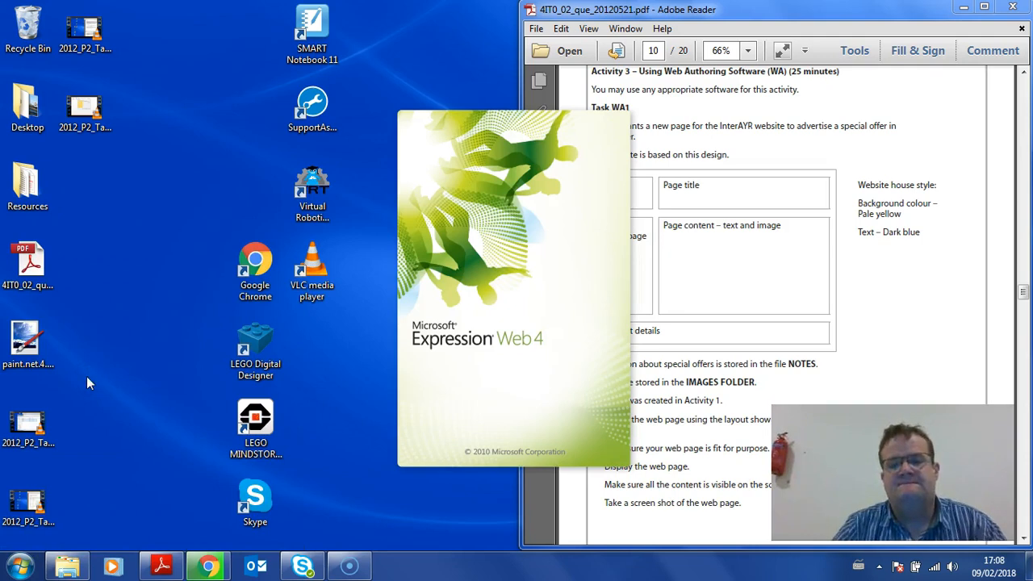
{"action": "left_click", "coordinate": [764, 250]}
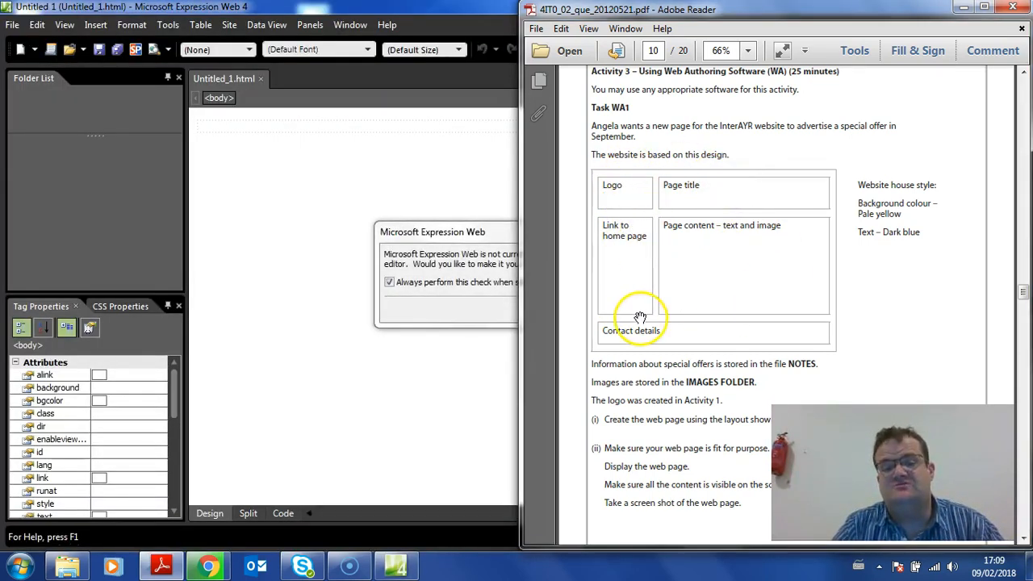
{"action": "left_click", "coordinate": [478, 297]}
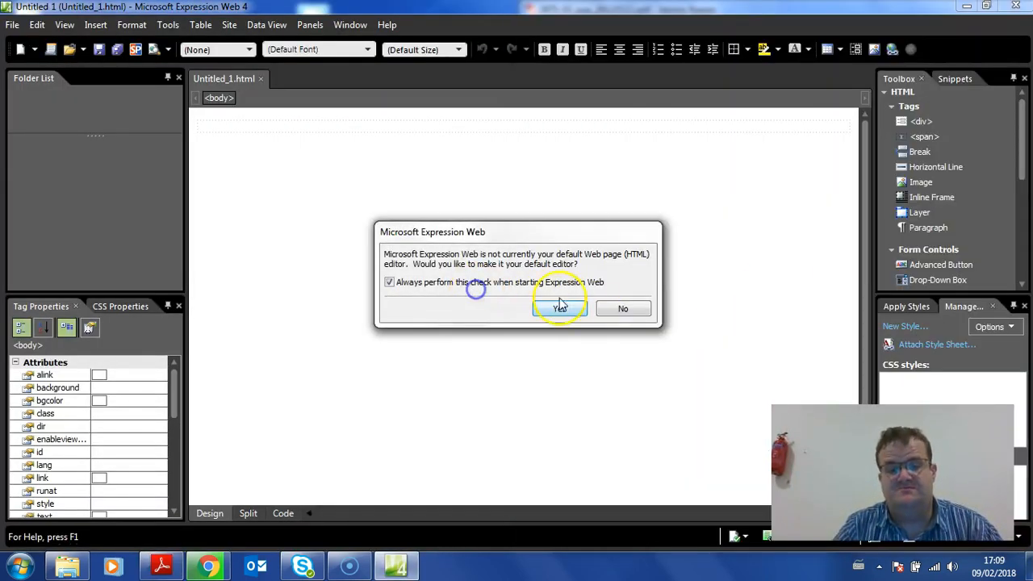
{"action": "left_click", "coordinate": [622, 307]}
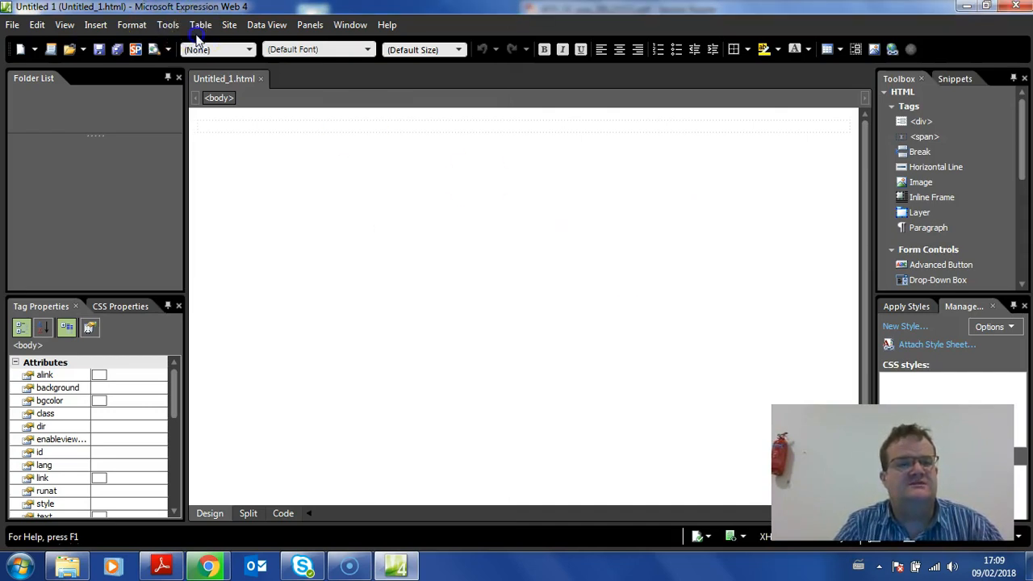
Start inserting a table with 3 rows and 2 columns
{"action": "left_click", "coordinate": [199, 25]}
{"action": "left_click", "coordinate": [193, 43]}
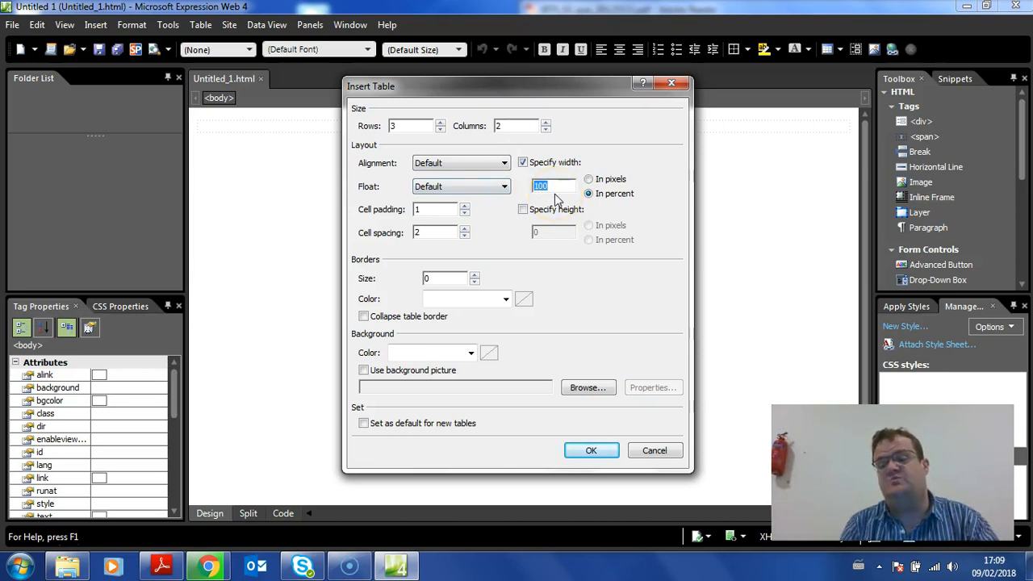
Try centred alignment and a 90 percent width for the table, and restore default alignment and 100 percent width
{"action": "left_click", "coordinate": [474, 166]}
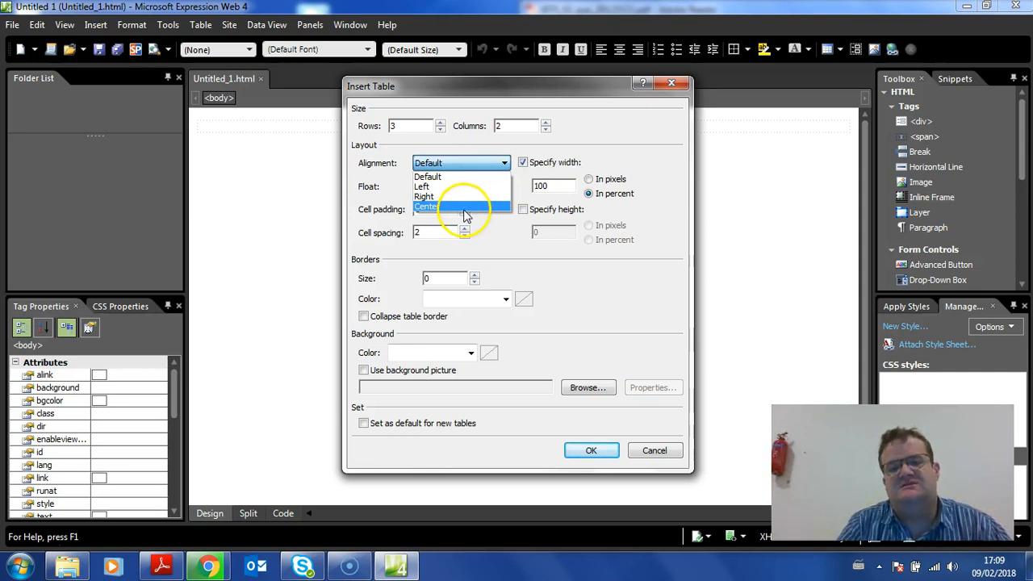
{"action": "left_click", "coordinate": [465, 207]}
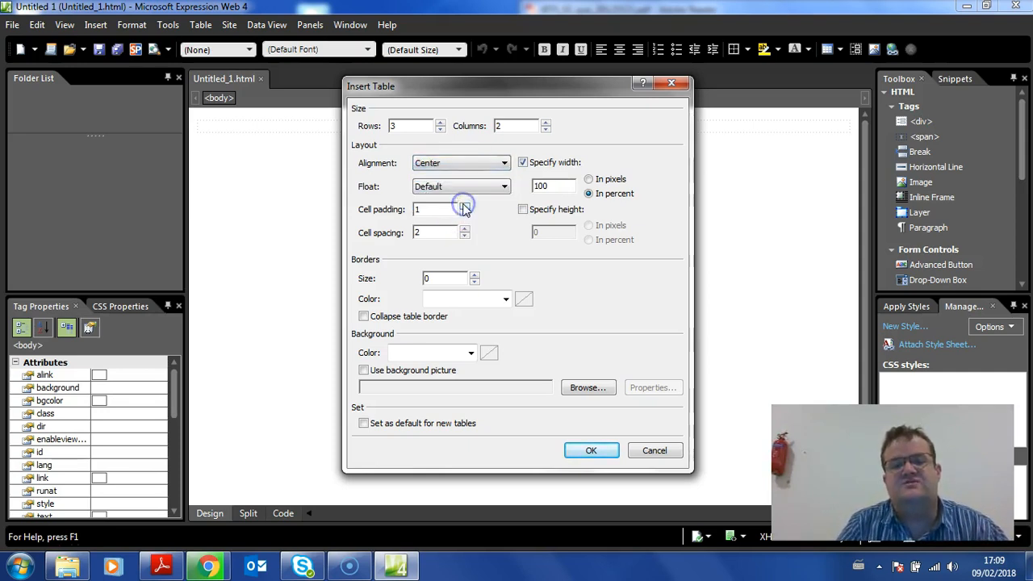
{"action": "left_click_drag", "start_coordinate": [561, 187], "coordinate": [515, 186]}
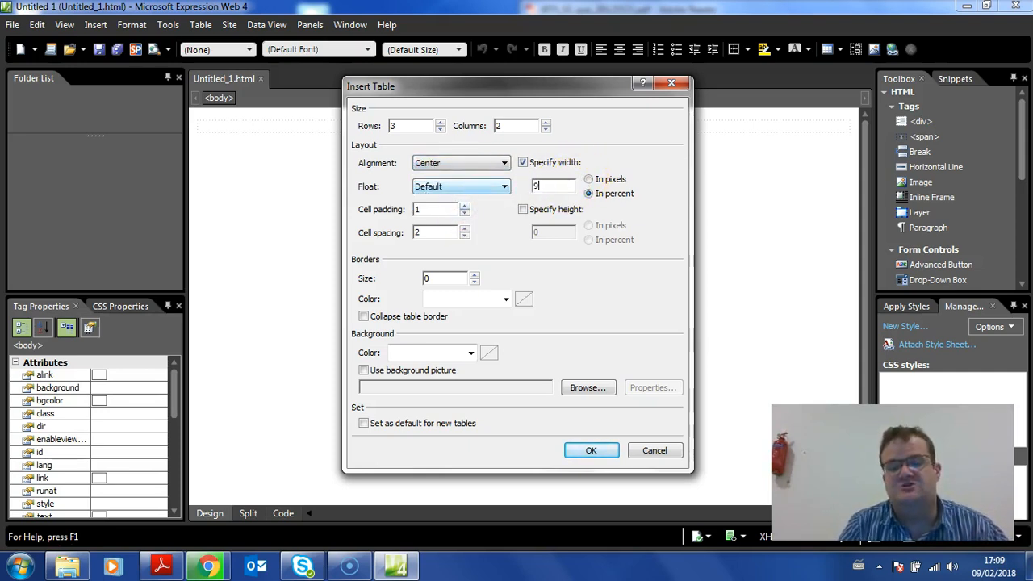
{"action": "left_click", "coordinate": [441, 163]}
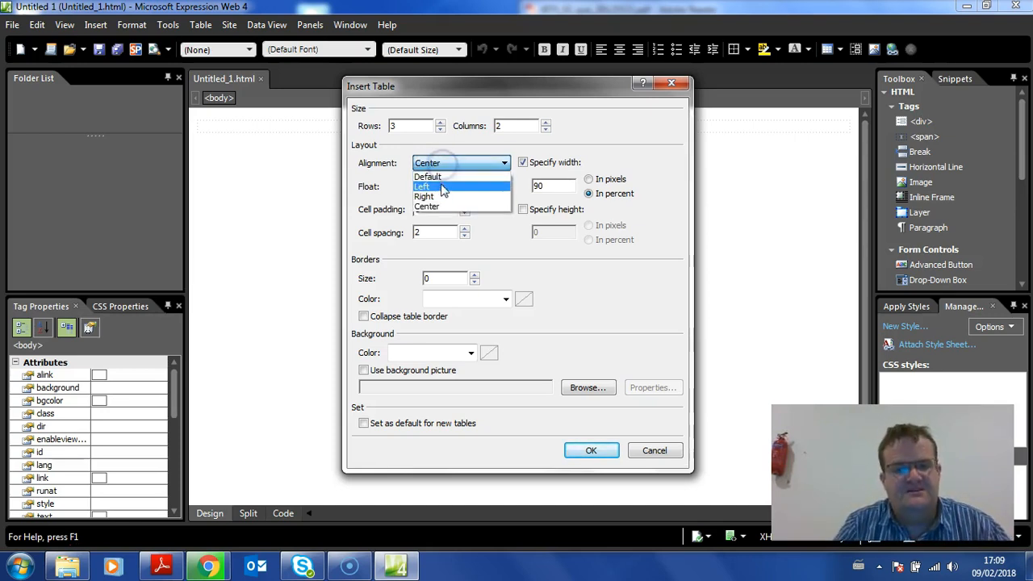
{"action": "left_click", "coordinate": [430, 176]}
{"action": "left_click", "coordinate": [555, 184]}
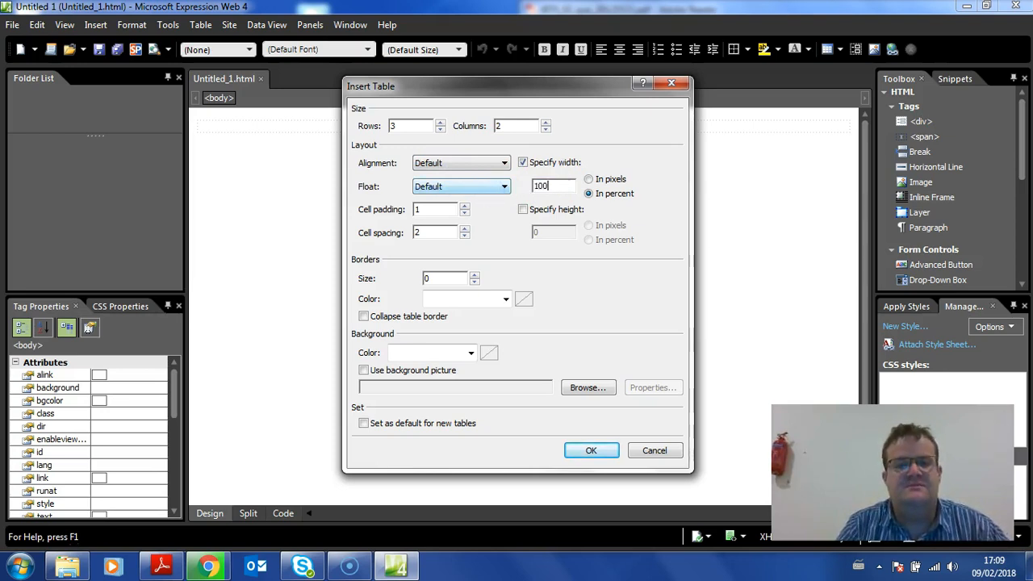
Insert the table with cell padding 1 and border size 0
{"action": "left_click", "coordinate": [435, 209]}
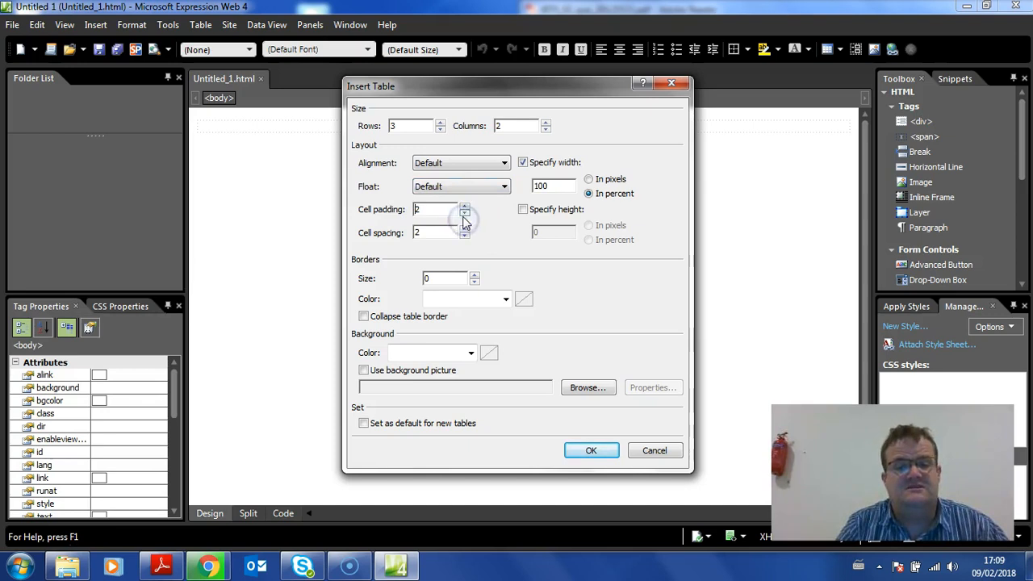
{"action": "left_click_drag", "start_coordinate": [442, 279], "coordinate": [393, 273]}
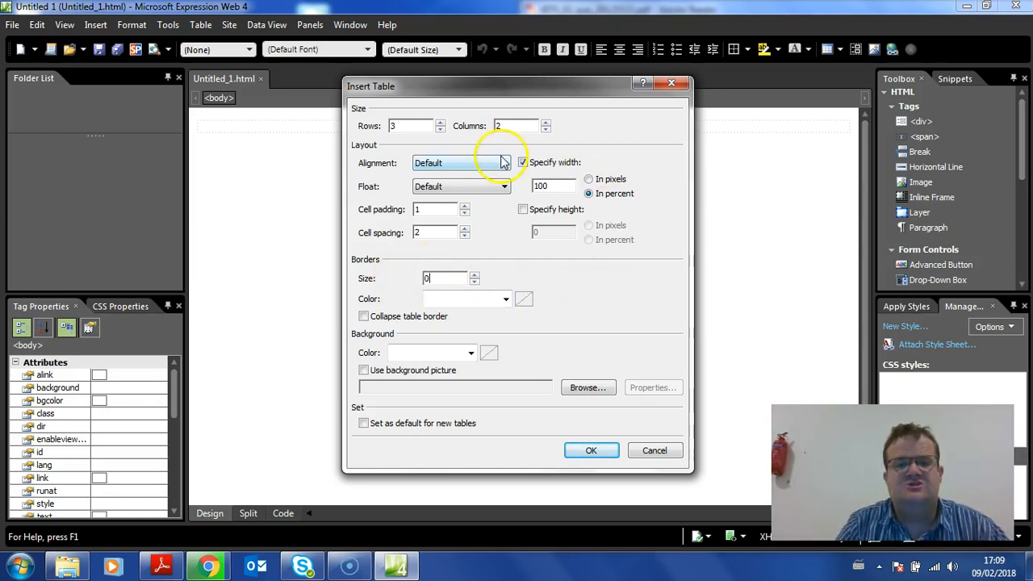
{"action": "left_click", "coordinate": [590, 449]}
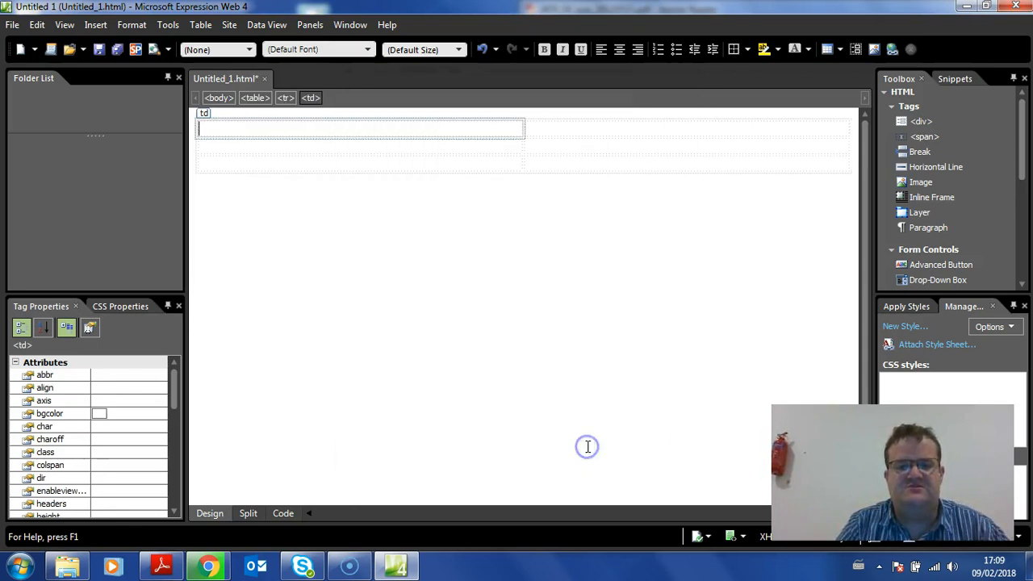
Narrow the table's first column to about 202 px so the second column takes the remaining width
{"action": "left_click", "coordinate": [523, 130]}
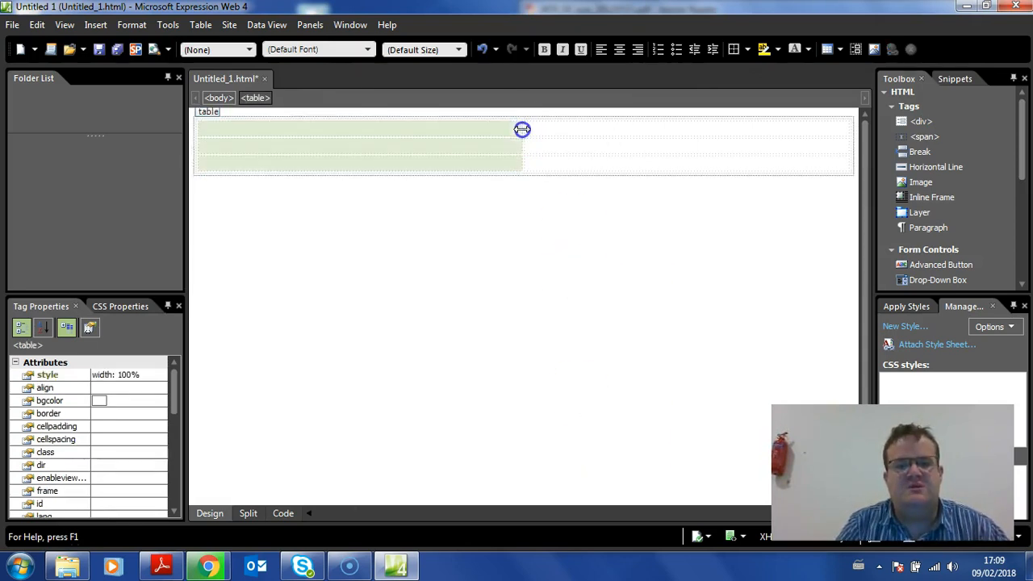
{"action": "left_click", "coordinate": [535, 159]}
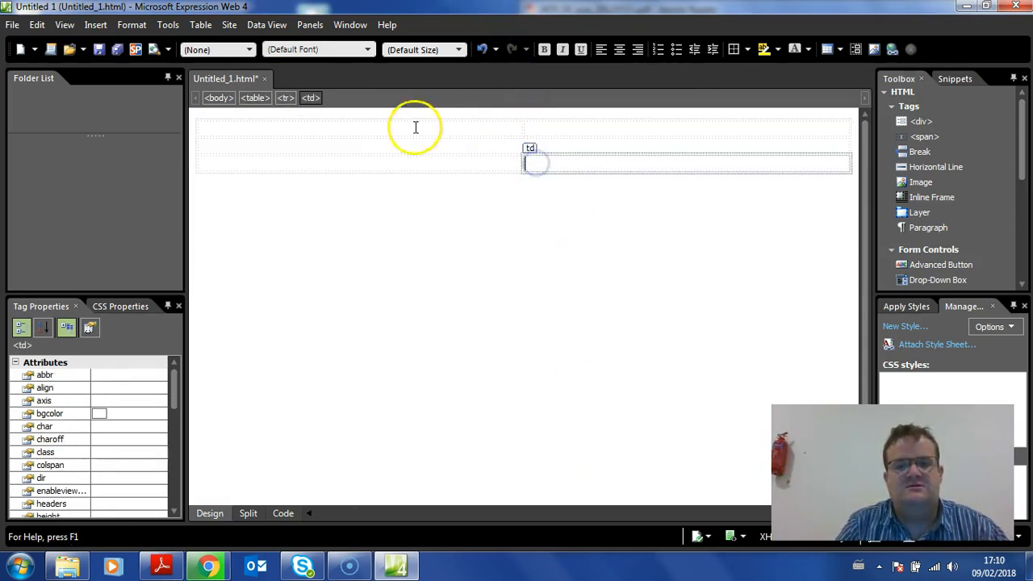
{"action": "left_click", "coordinate": [530, 122]}
{"action": "left_click_drag", "start_coordinate": [522, 128], "coordinate": [354, 118]}
{"action": "left_click", "coordinate": [473, 154]}
Merge the two cells of the table's last row into one, following the contact details area of the design
{"action": "left_click_drag", "start_coordinate": [440, 14], "coordinate": [322, 224]}
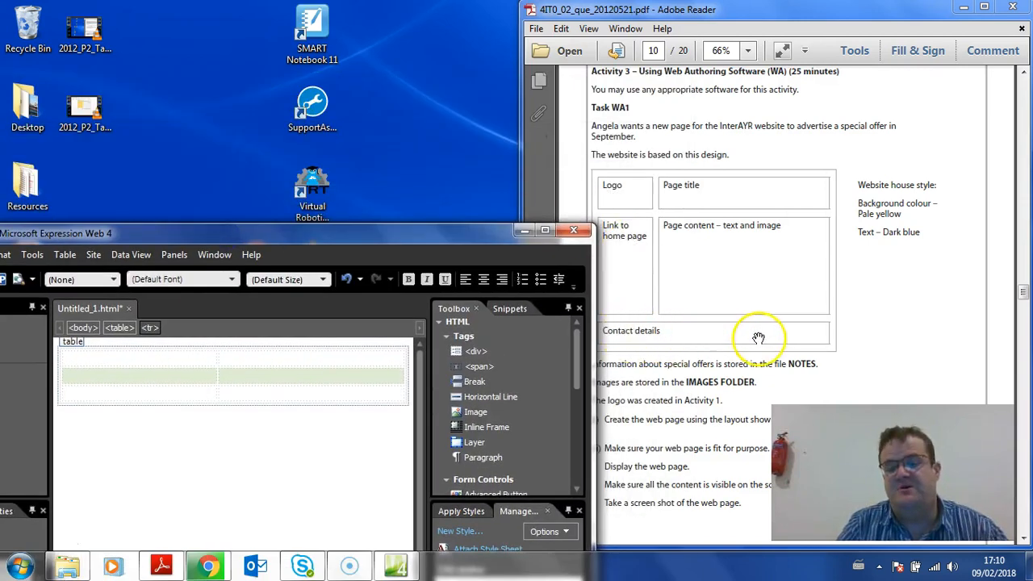
{"action": "double_click", "coordinate": [434, 237]}
{"action": "left_click_drag", "start_coordinate": [267, 166], "coordinate": [422, 166]}
{"action": "right_click", "coordinate": [423, 167]}
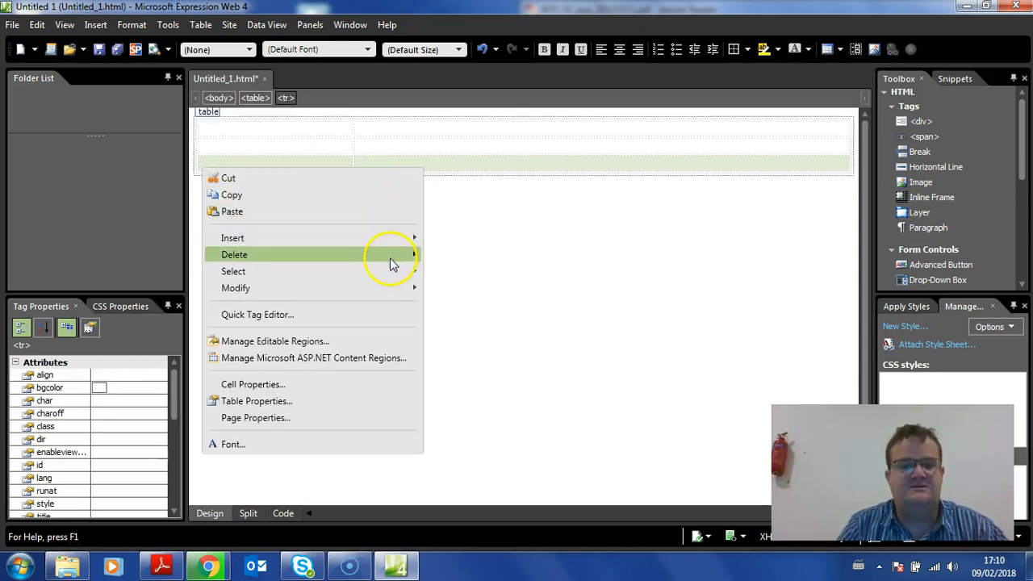
{"action": "mouse_move", "coordinate": [387, 287]}
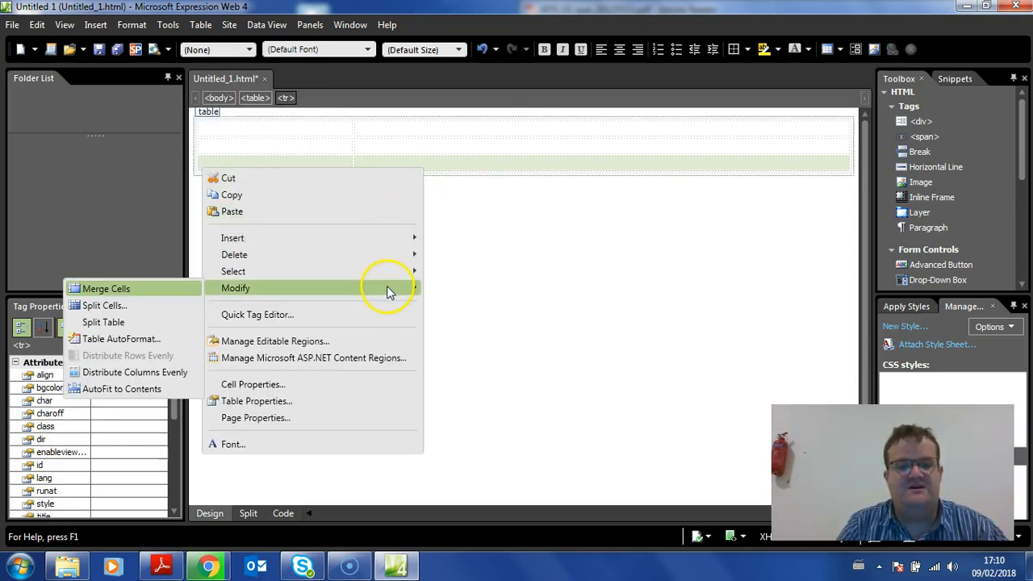
{"action": "left_click", "coordinate": [121, 288]}
{"action": "left_click", "coordinate": [409, 199]}
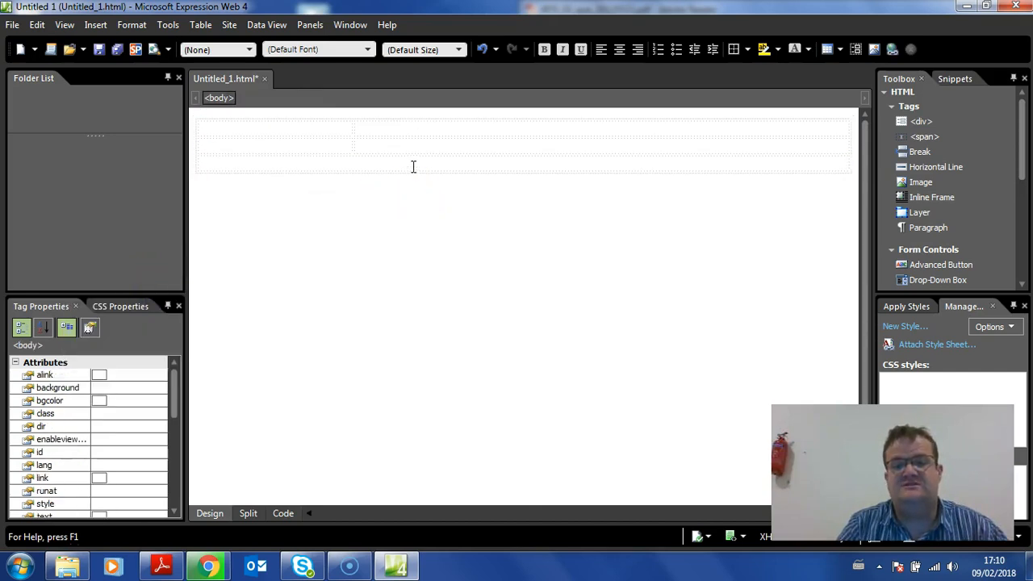
Compare each table cell with the logo, page title, home link, page content and contact details areas of the design
{"action": "left_click_drag", "start_coordinate": [504, 12], "coordinate": [196, 86]}
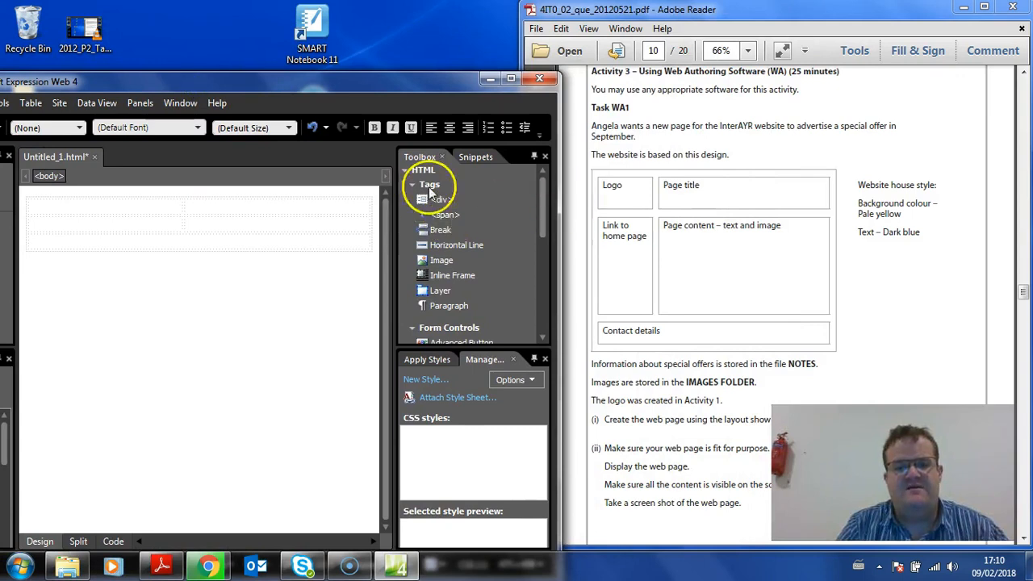
{"action": "left_click", "coordinate": [133, 209]}
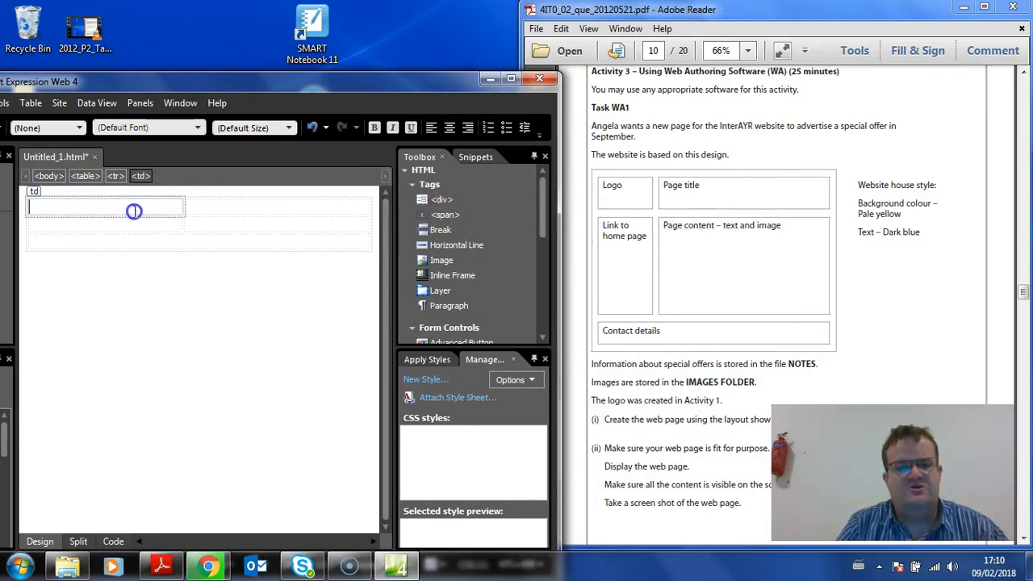
{"action": "left_click", "coordinate": [254, 206]}
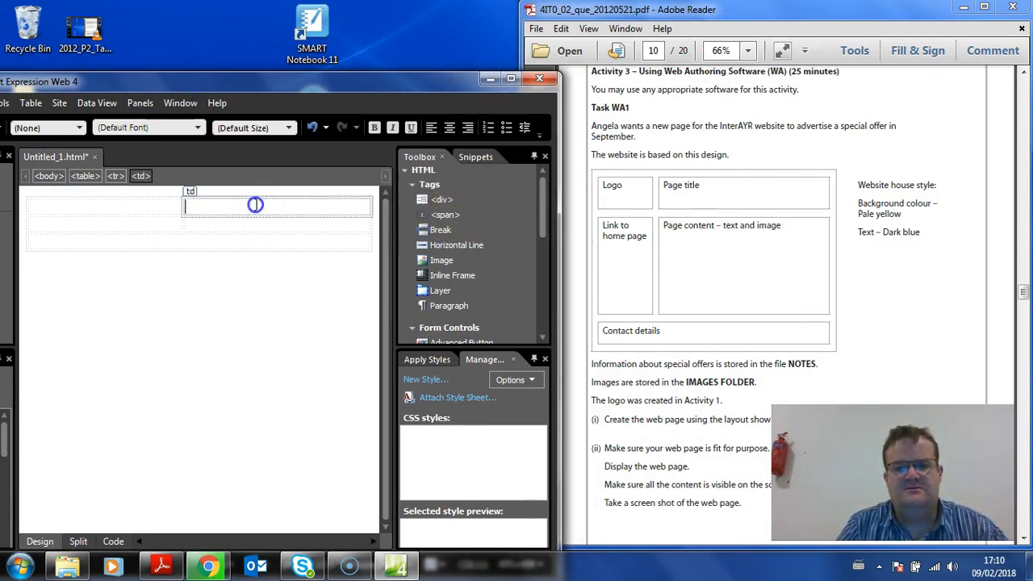
{"action": "left_click", "coordinate": [116, 225]}
{"action": "left_click", "coordinate": [219, 230]}
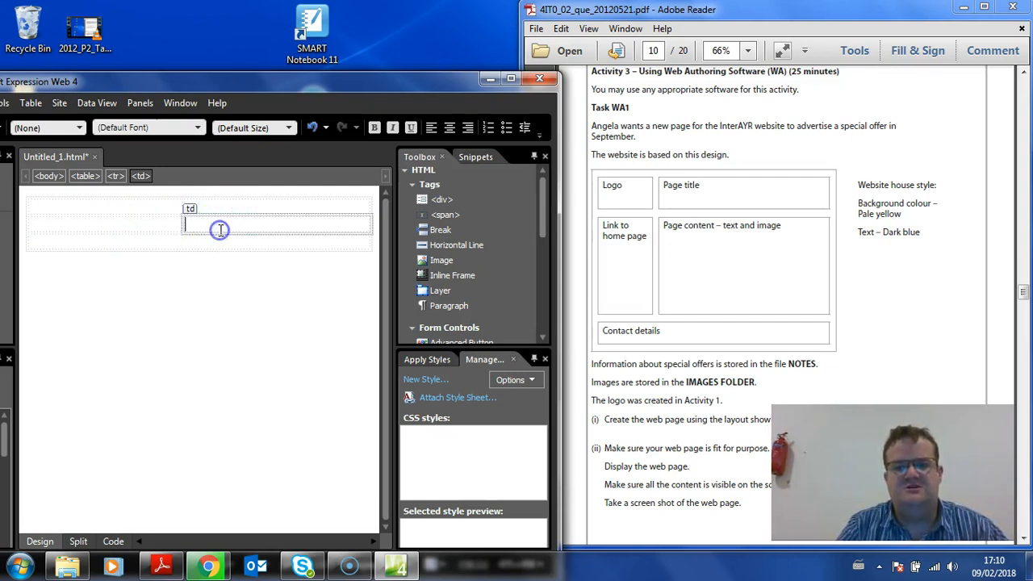
{"action": "left_click", "coordinate": [88, 250]}
{"action": "left_click", "coordinate": [100, 246]}
{"action": "double_click", "coordinate": [133, 82]}
{"action": "left_click", "coordinate": [243, 129]}
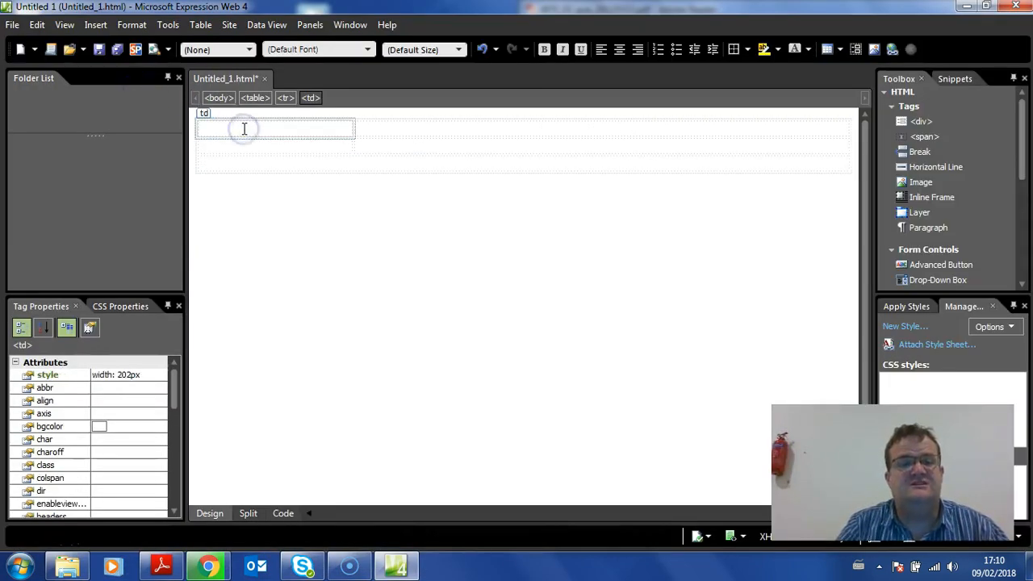
{"action": "left_click", "coordinate": [95, 25]}
{"action": "mouse_move", "coordinate": [112, 134]}
{"action": "left_click", "coordinate": [206, 135]}
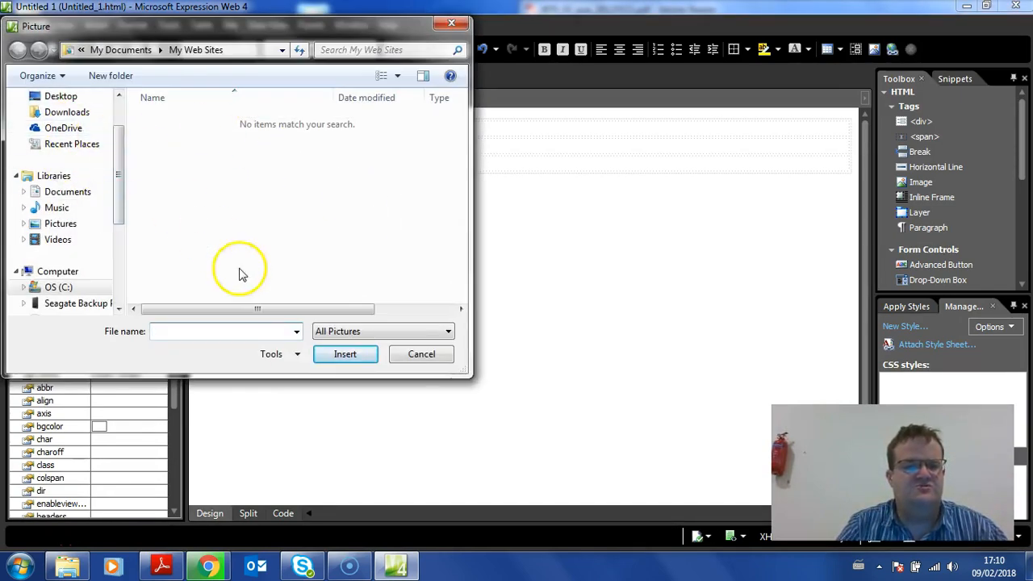
{"action": "left_click", "coordinate": [422, 353]}
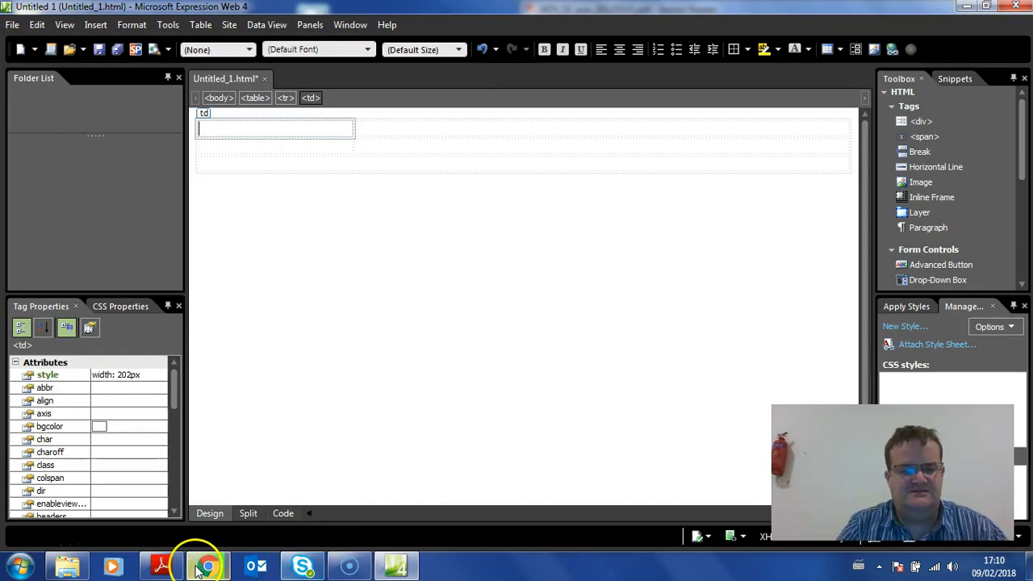
Check the Task WA1 instructions in the exam paper and save the page as SpecialOffer in the desktop's Resources folder
{"action": "left_click", "coordinate": [161, 566]}
{"action": "scroll", "coordinate": [686, 339], "scroll_direction": "down", "scroll_amount": 4}
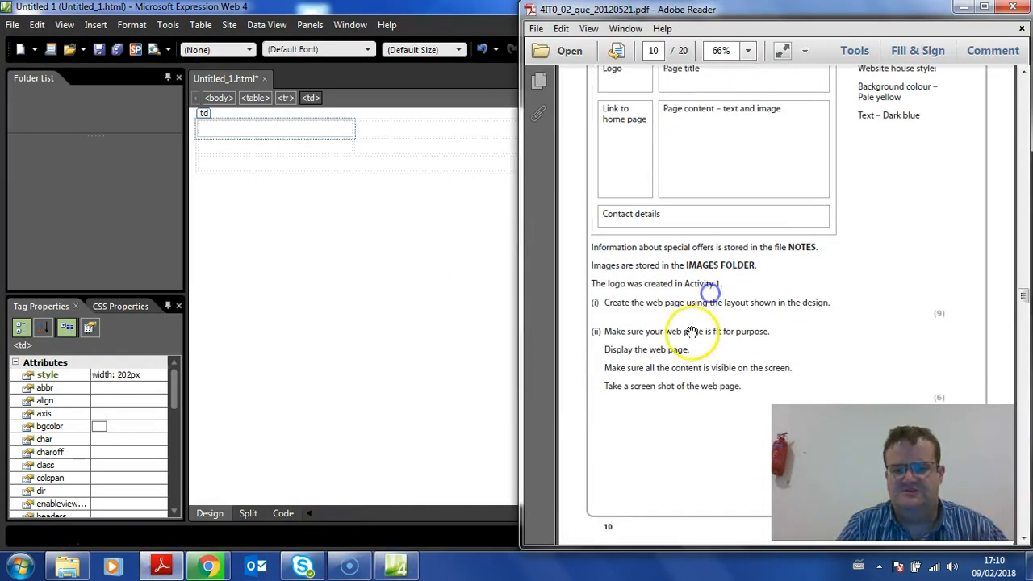
{"action": "scroll", "coordinate": [674, 316], "scroll_direction": "up", "scroll_amount": 4}
{"action": "left_click", "coordinate": [400, 192]}
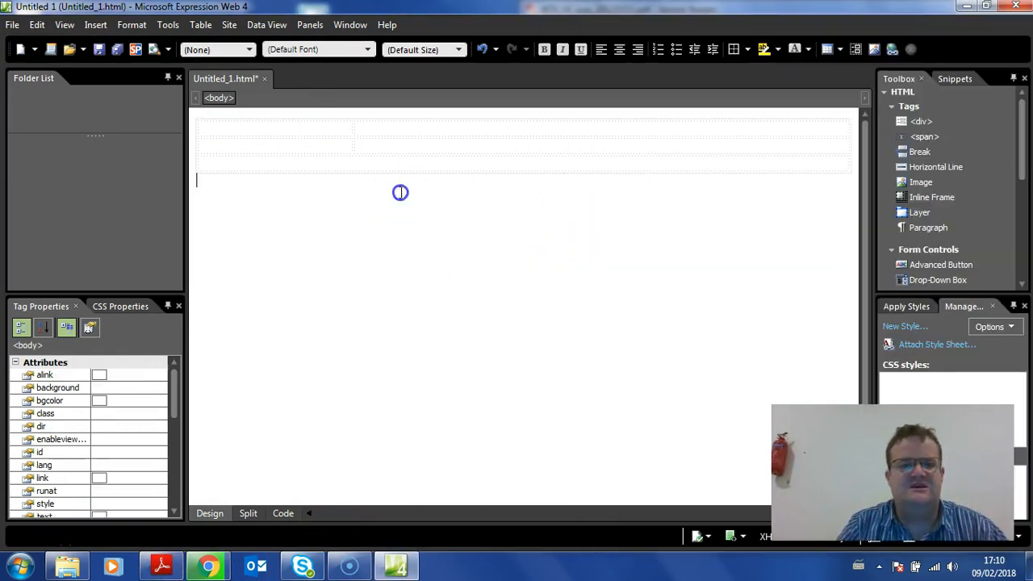
{"action": "left_click", "coordinate": [12, 24]}
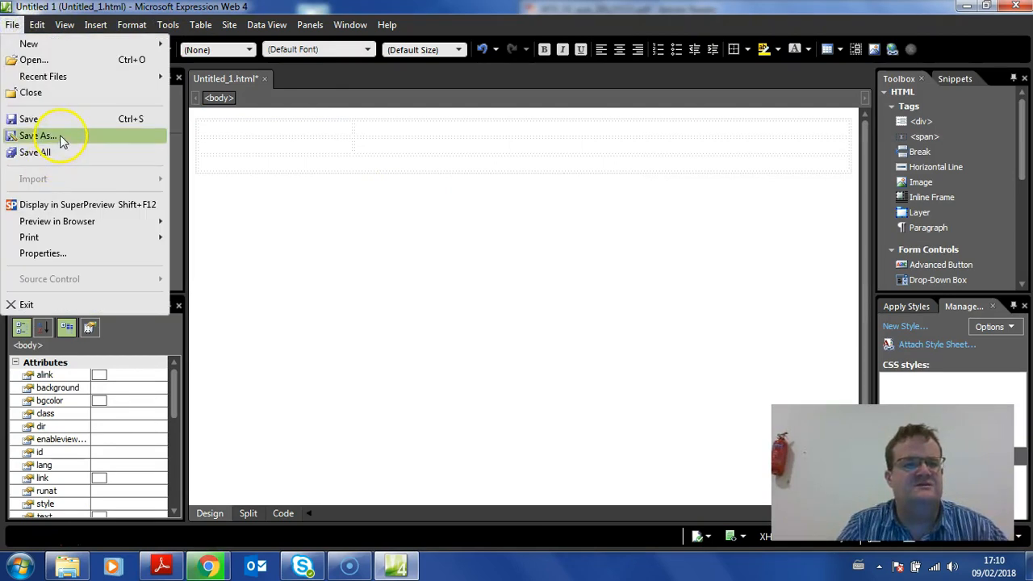
{"action": "left_click", "coordinate": [63, 137]}
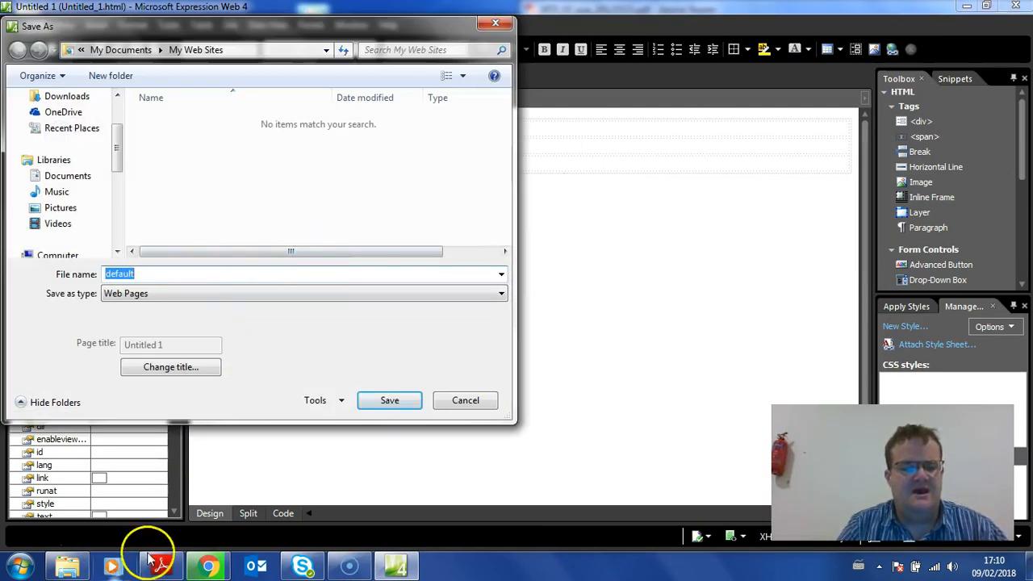
{"action": "left_click", "coordinate": [171, 568]}
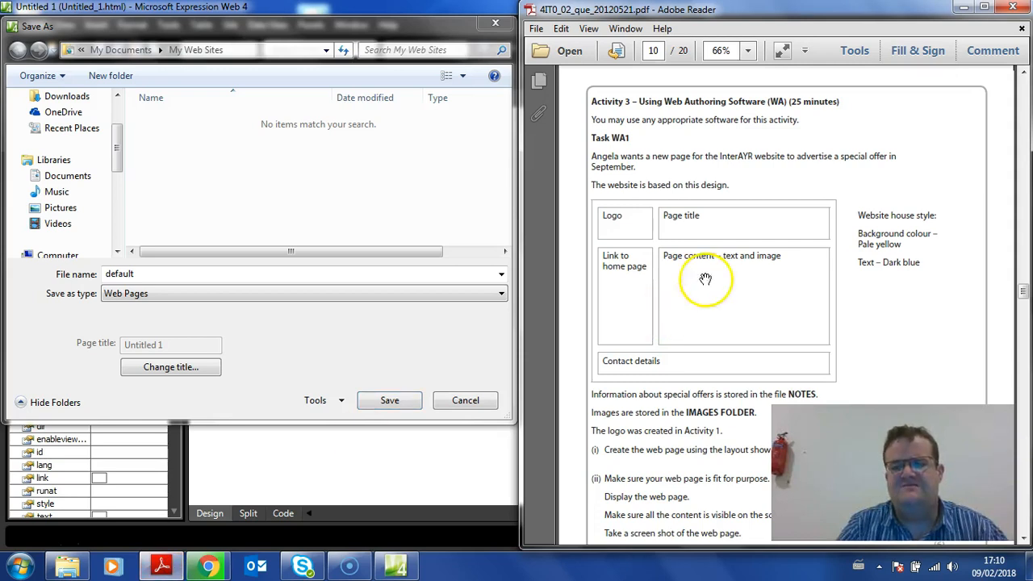
{"action": "left_click", "coordinate": [72, 279]}
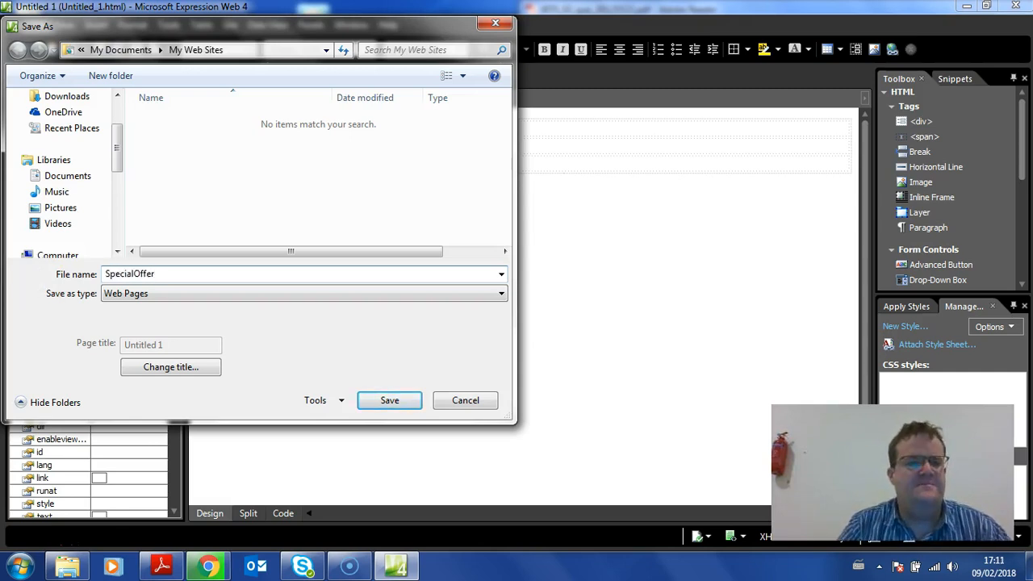
{"action": "left_click_drag", "start_coordinate": [116, 143], "coordinate": [116, 121]}
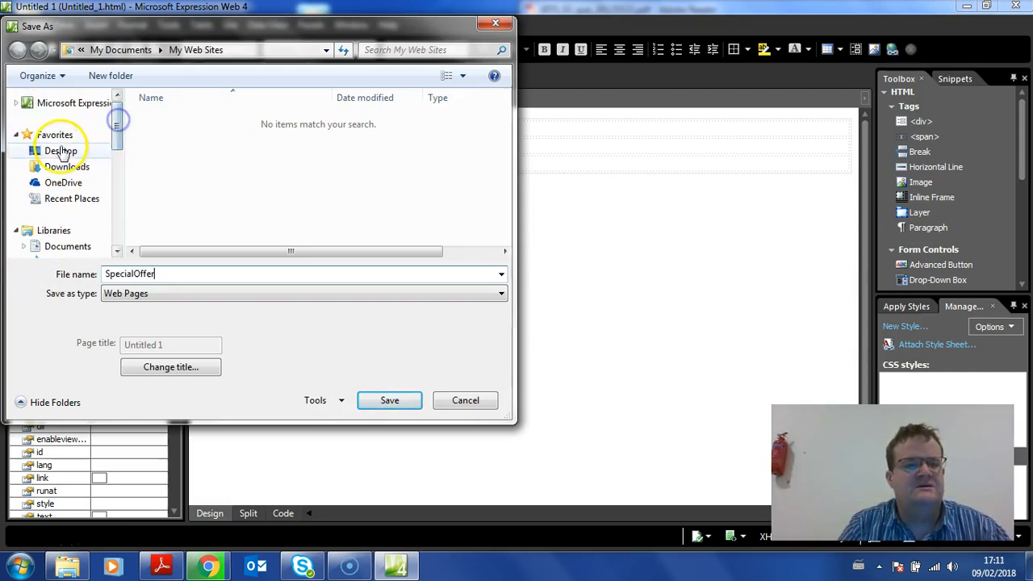
{"action": "left_click", "coordinate": [60, 151]}
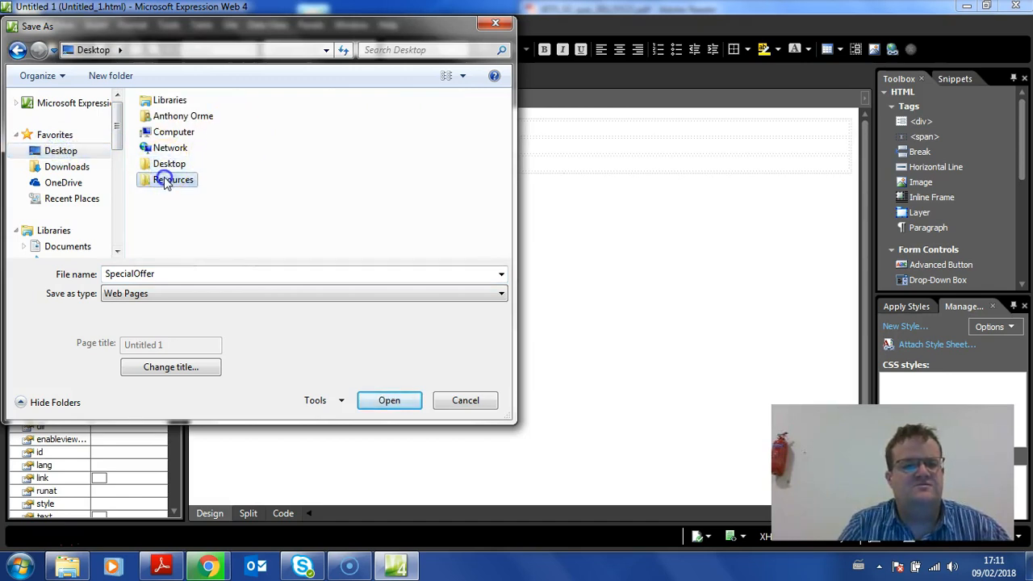
{"action": "double_click", "coordinate": [163, 178]}
{"action": "left_click", "coordinate": [390, 400]}
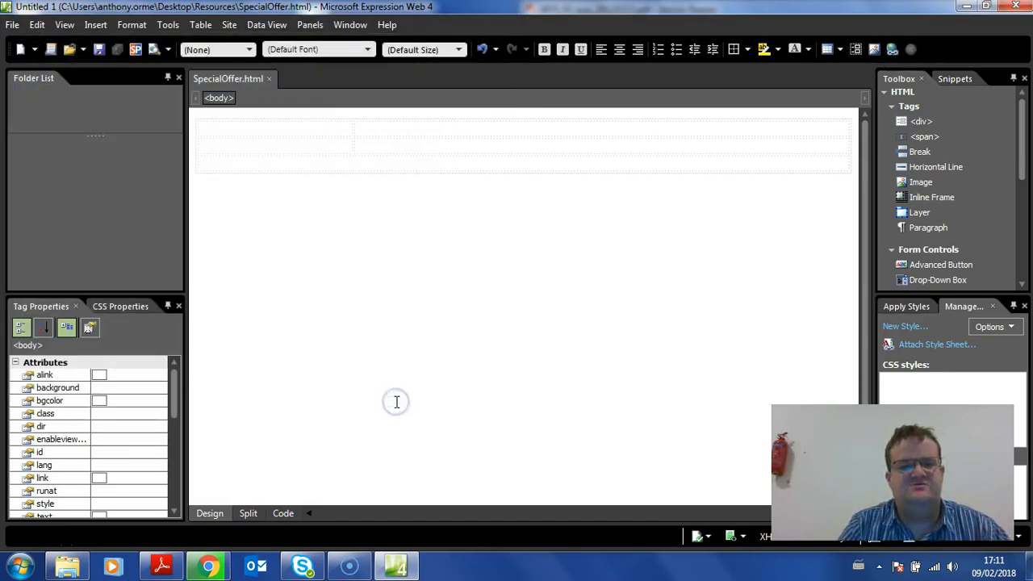
Insert the AYRLOGO picture from the Resources folder into the table's first cell with the alternate text "logo"
{"action": "left_click", "coordinate": [273, 128]}
{"action": "left_click", "coordinate": [95, 24]}
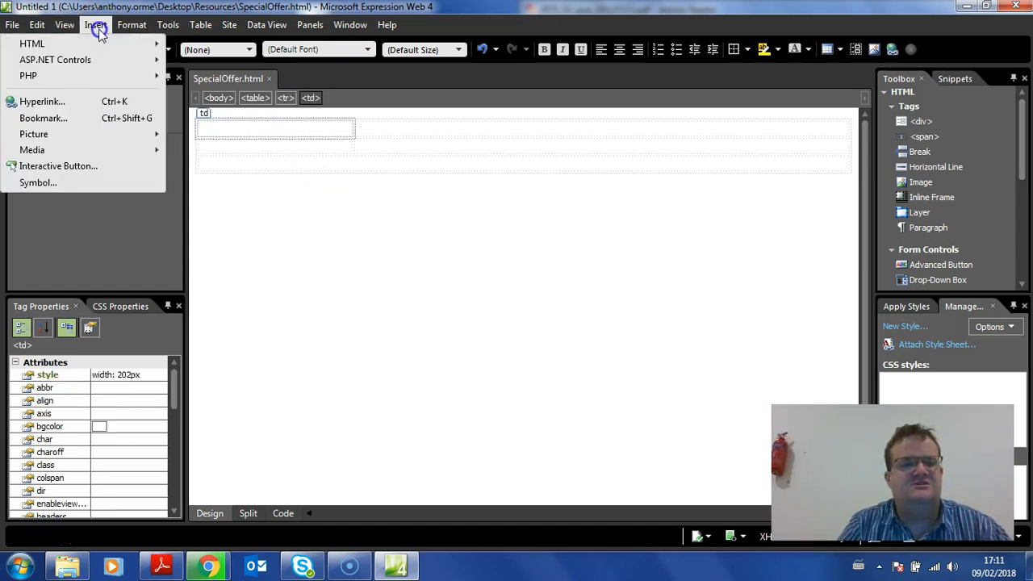
{"action": "left_click", "coordinate": [121, 137]}
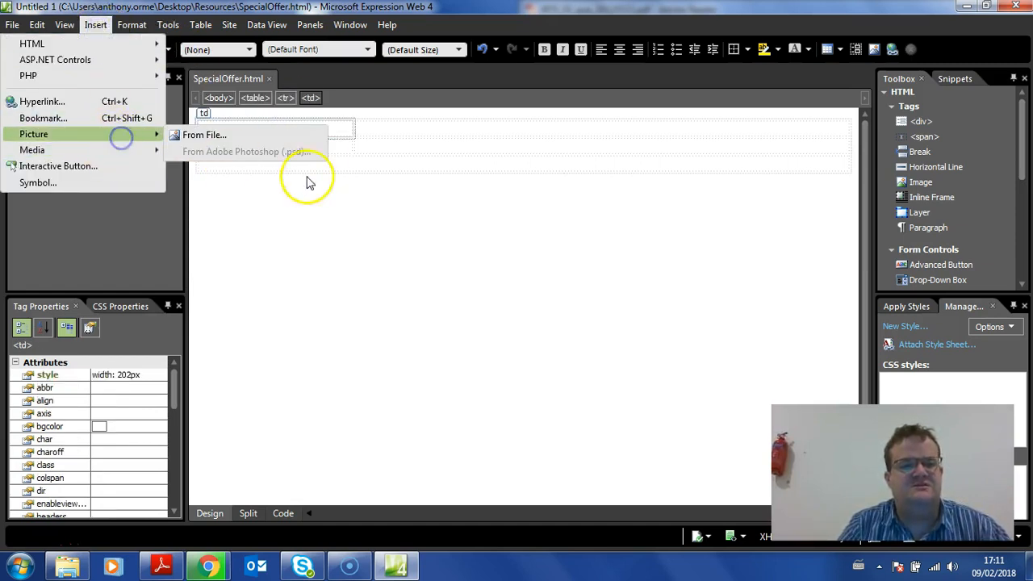
{"action": "left_click", "coordinate": [254, 137]}
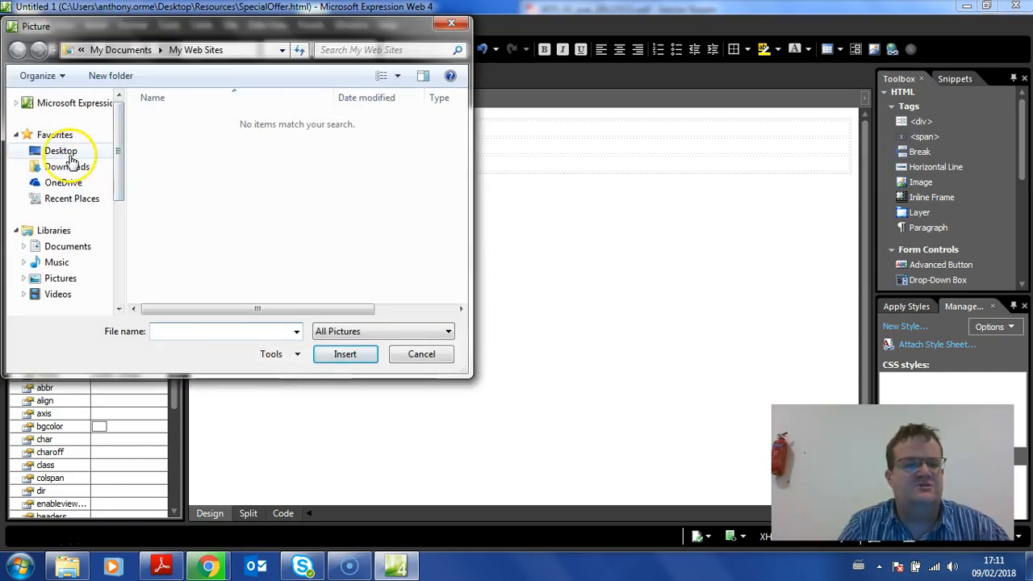
{"action": "left_click", "coordinate": [65, 152]}
{"action": "double_click", "coordinate": [183, 186]}
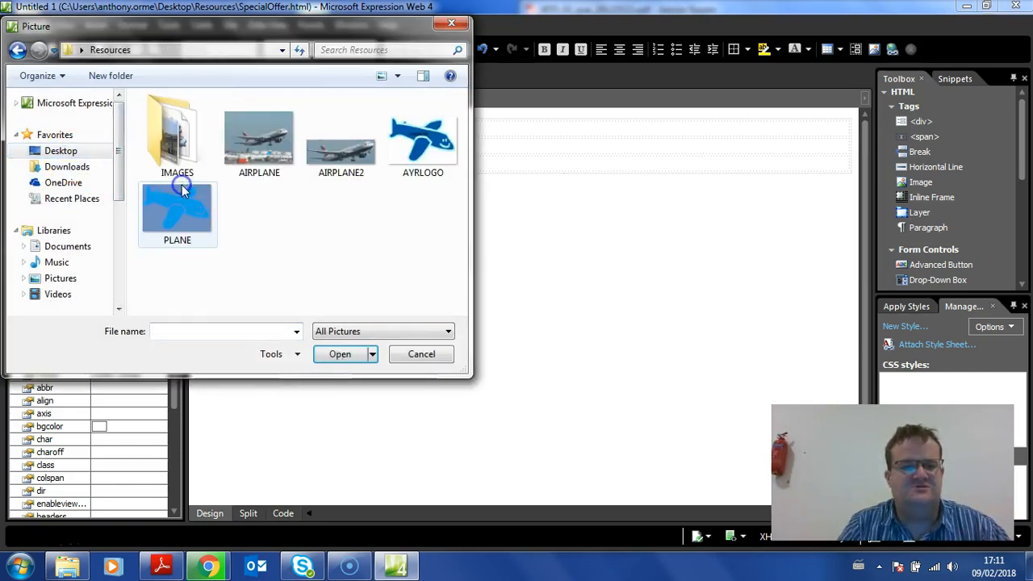
{"action": "left_click", "coordinate": [419, 145]}
{"action": "double_click", "coordinate": [419, 145]}
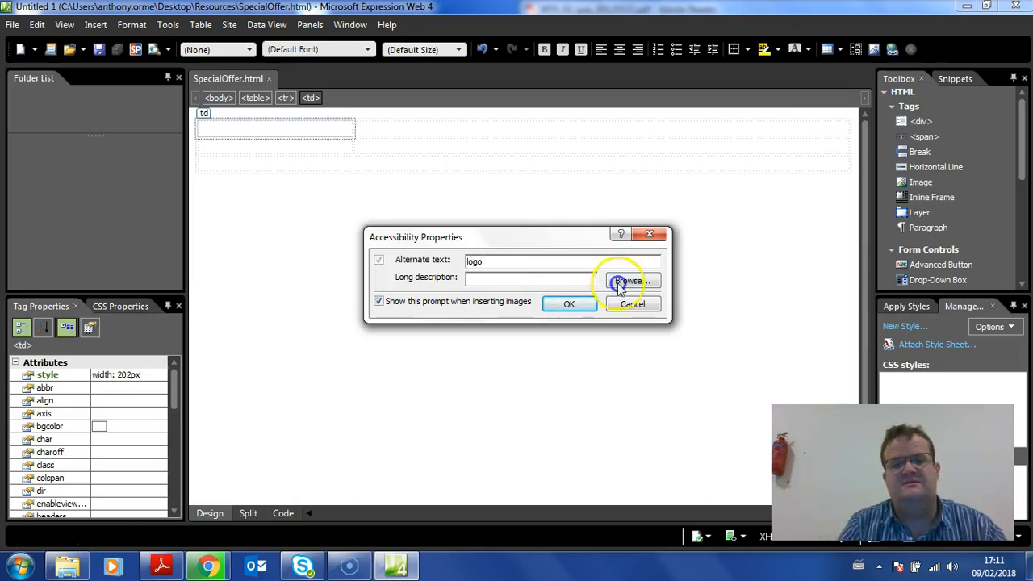
{"action": "left_click", "coordinate": [595, 311]}
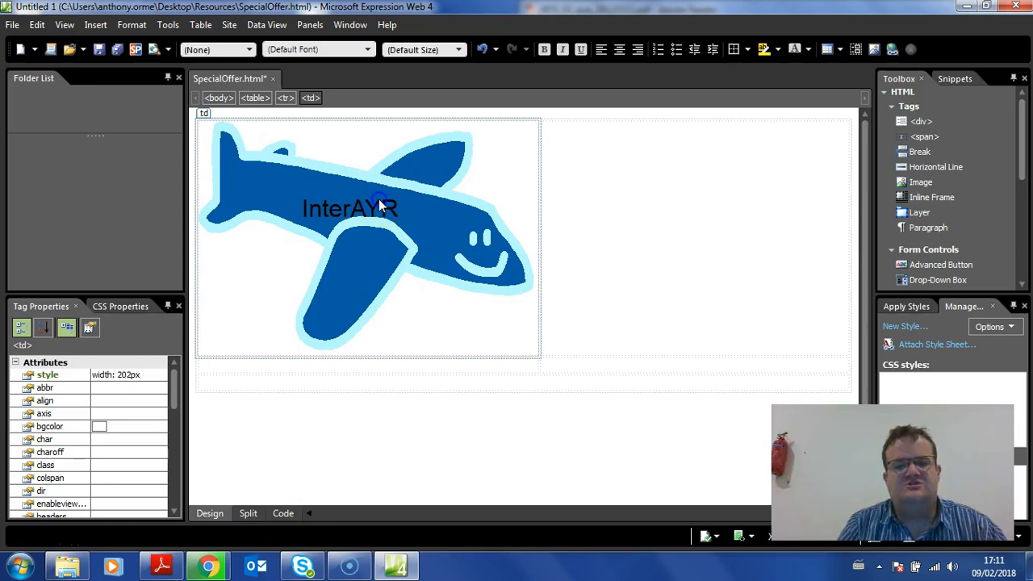
Shrink the logo picture proportionally to about 205 by 143 px so it fits the first column
{"action": "left_click", "coordinate": [413, 236]}
{"action": "left_click_drag", "start_coordinate": [540, 357], "coordinate": [342, 219]}
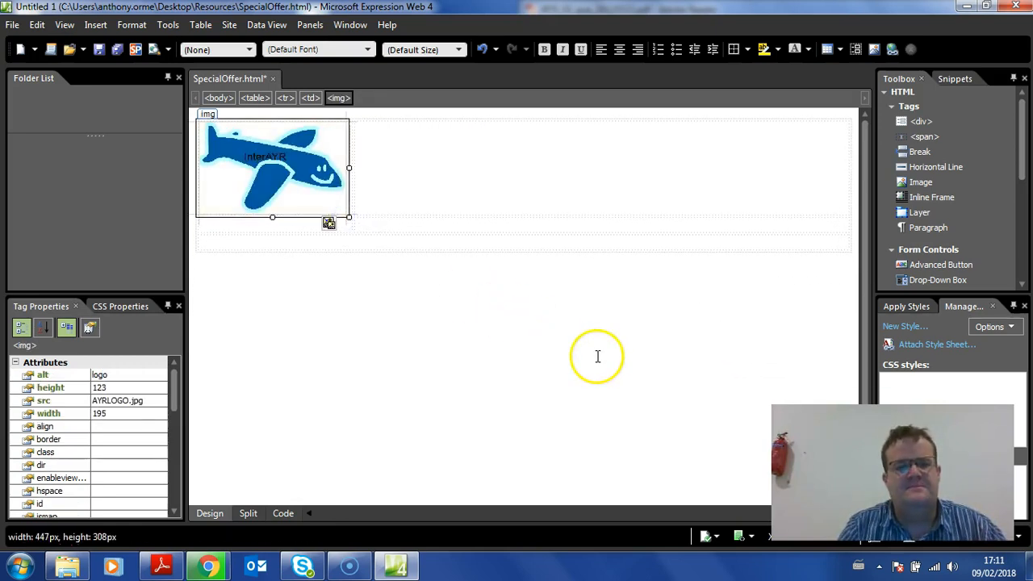
{"action": "left_click", "coordinate": [464, 170]}
{"action": "key", "text": "ctrl+z"}
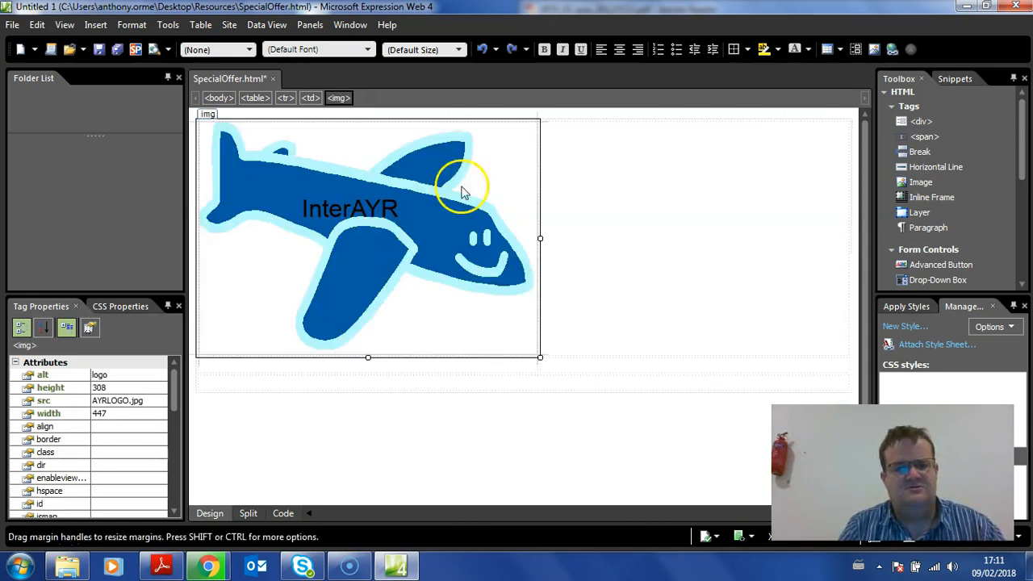
{"action": "left_click_drag", "start_coordinate": [540, 357], "coordinate": [357, 199]}
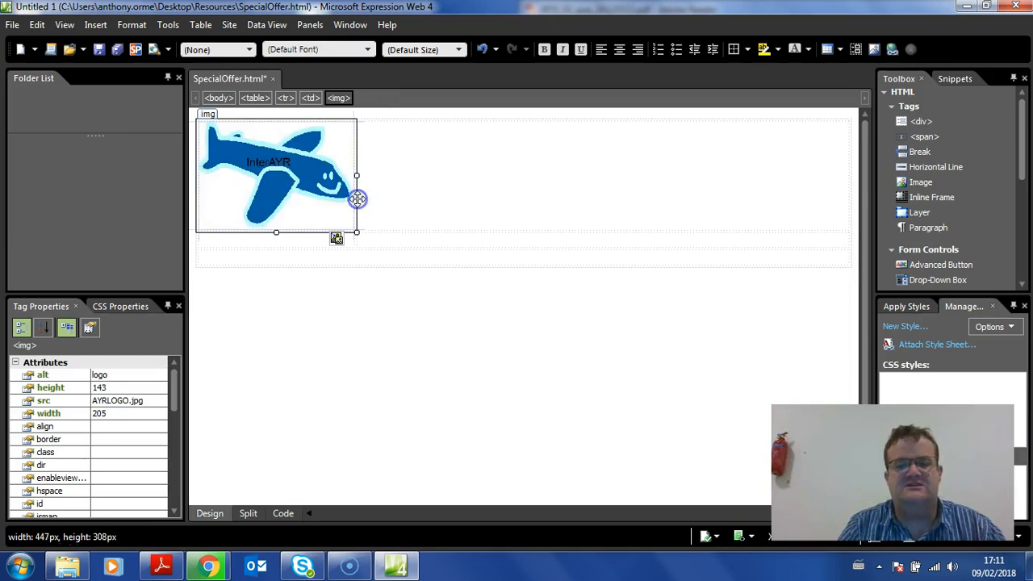
Enter the page title "Special Offers for September" in the cell beside the logo, following the exam paper's design
{"action": "left_click", "coordinate": [401, 196]}
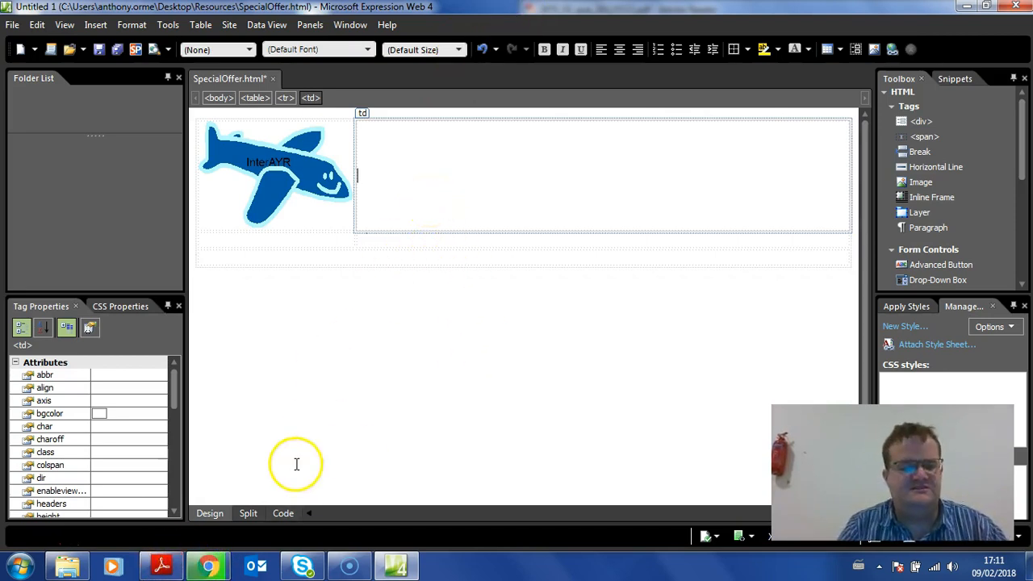
{"action": "left_click", "coordinate": [162, 567]}
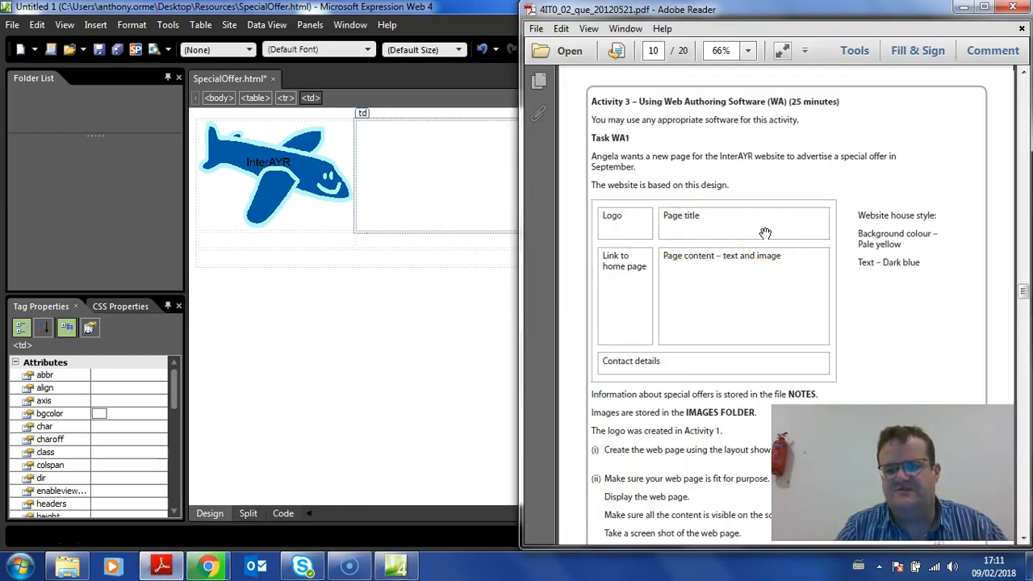
{"action": "left_click", "coordinate": [477, 179]}
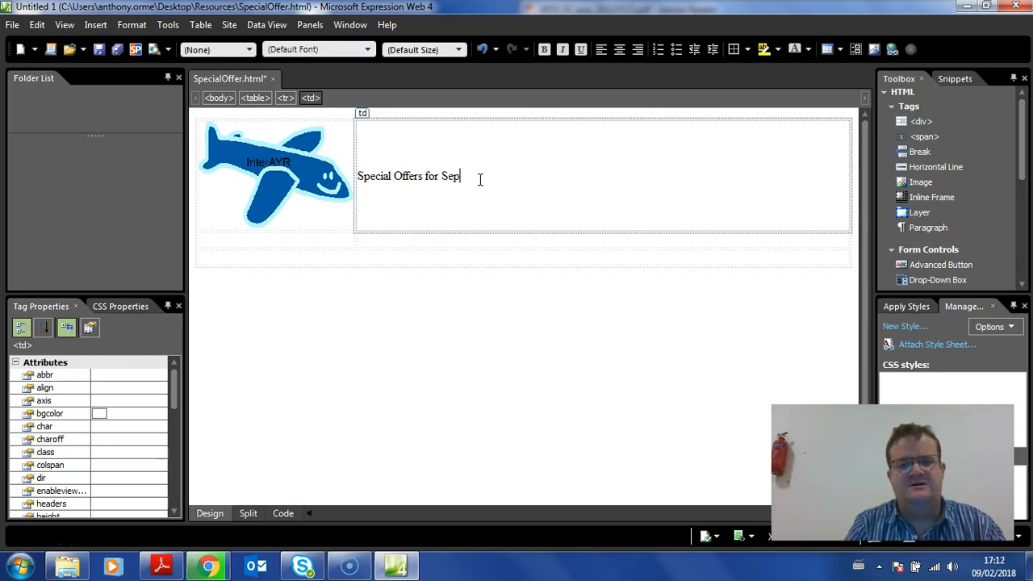
Dock the web editor in the right half of the desktop and open the NOTES file from the Resources folder
{"action": "left_click", "coordinate": [422, 243]}
{"action": "left_click_drag", "start_coordinate": [454, 9], "coordinate": [191, 157]}
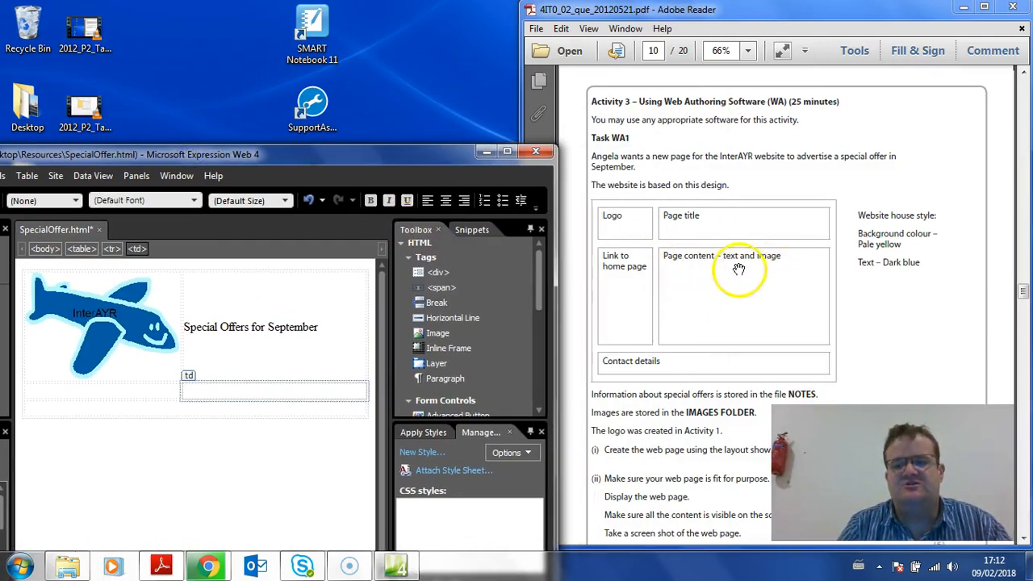
{"action": "left_click_drag", "start_coordinate": [323, 157], "coordinate": [1032, 101]}
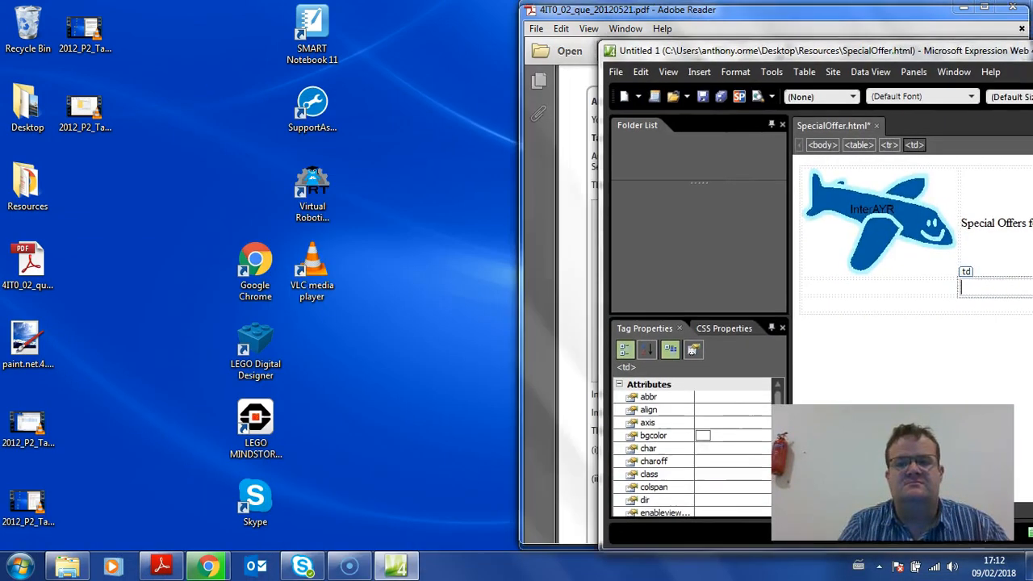
{"action": "double_click", "coordinate": [28, 184]}
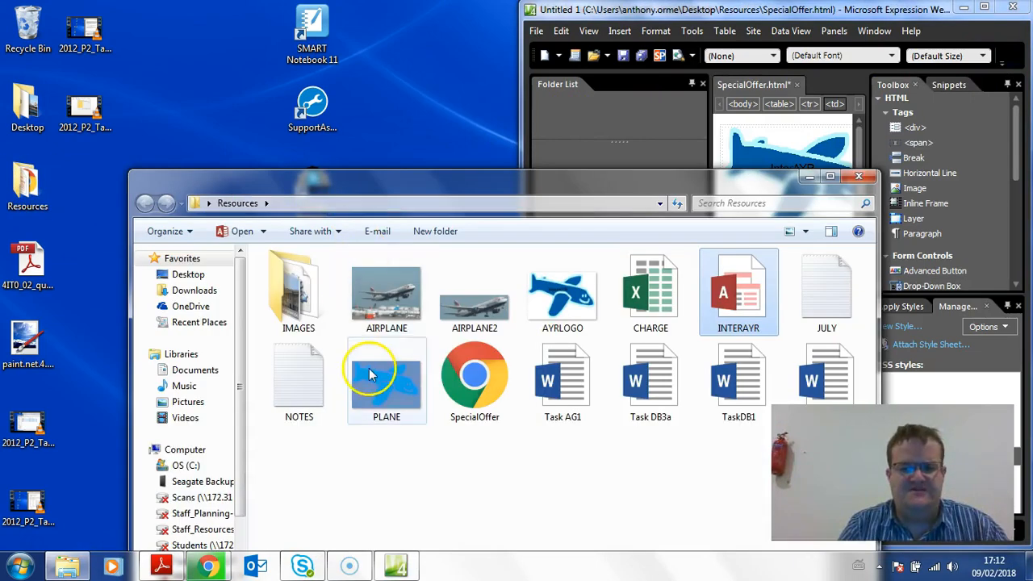
{"action": "double_click", "coordinate": [296, 380]}
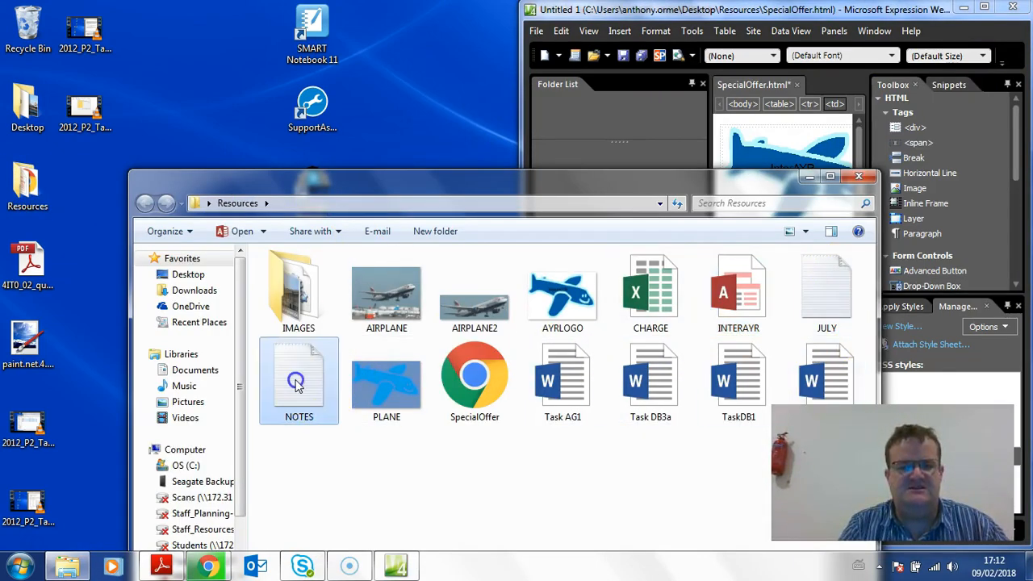
{"action": "left_click_drag", "start_coordinate": [411, 96], "coordinate": [228, 70]}
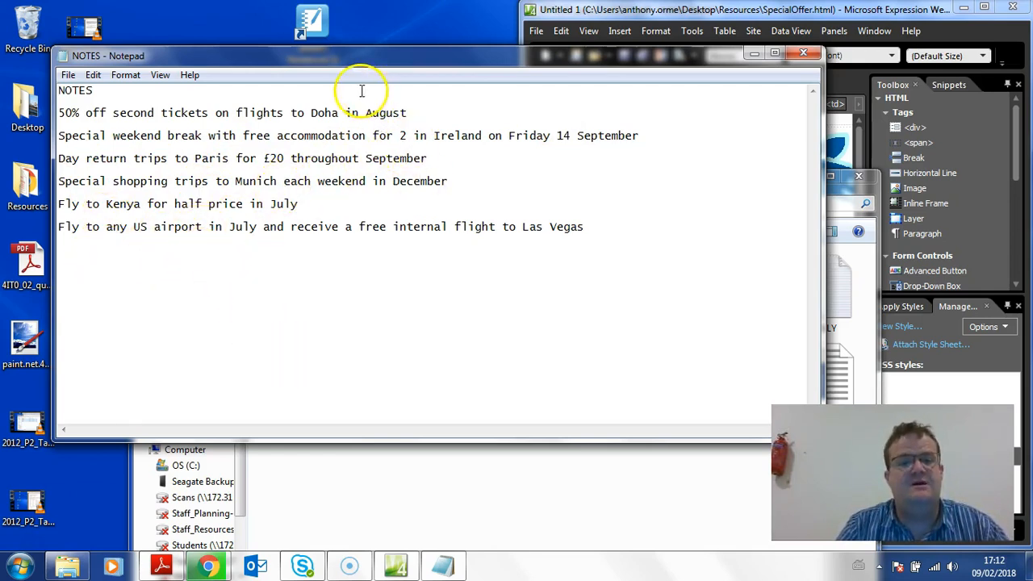
Check the required offer month in the exam paper and cut the August Doha ticket offer from the notes
{"action": "left_click_drag", "start_coordinate": [419, 116], "coordinate": [40, 113]}
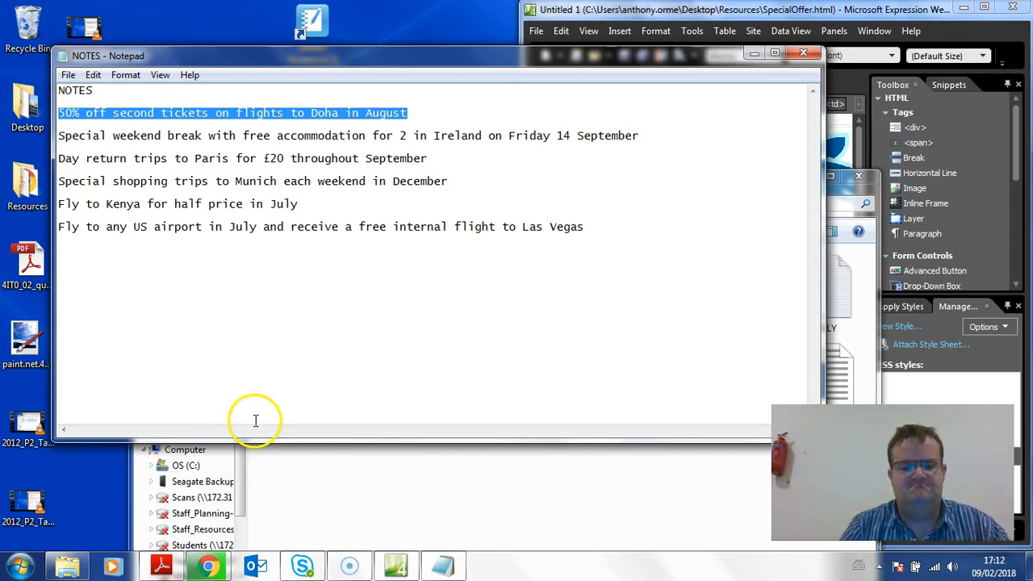
{"action": "left_click", "coordinate": [161, 567]}
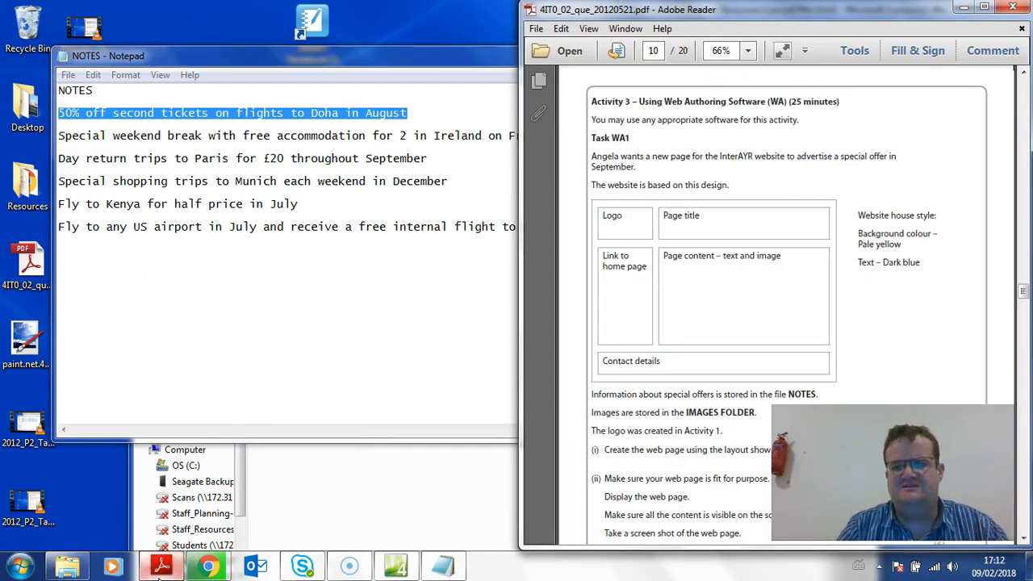
{"action": "left_click", "coordinate": [161, 567]}
{"action": "key", "text": "ctrl+x"}
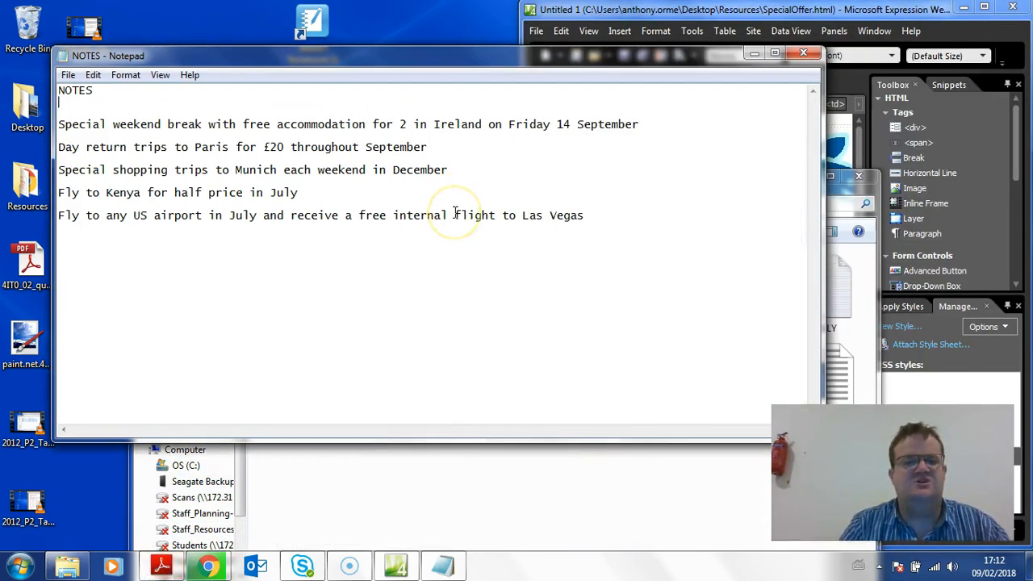
Delete the December Munich offer and the July Kenya and US airport offers from the notes
{"action": "left_click_drag", "start_coordinate": [645, 123], "coordinate": [122, 130]}
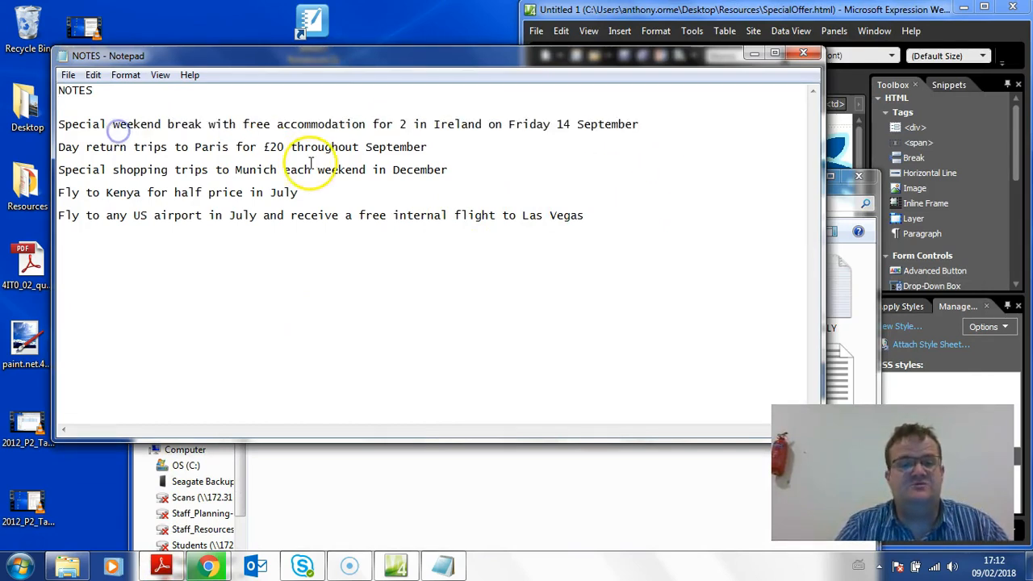
{"action": "left_click_drag", "start_coordinate": [450, 150], "coordinate": [353, 154]}
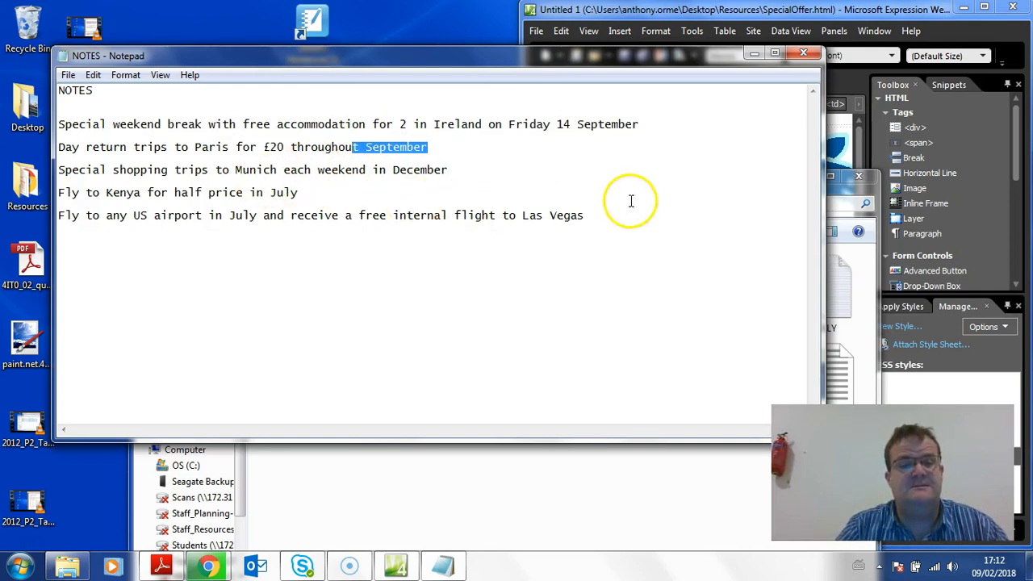
{"action": "left_click", "coordinate": [384, 173]}
{"action": "left_click", "coordinate": [277, 197]}
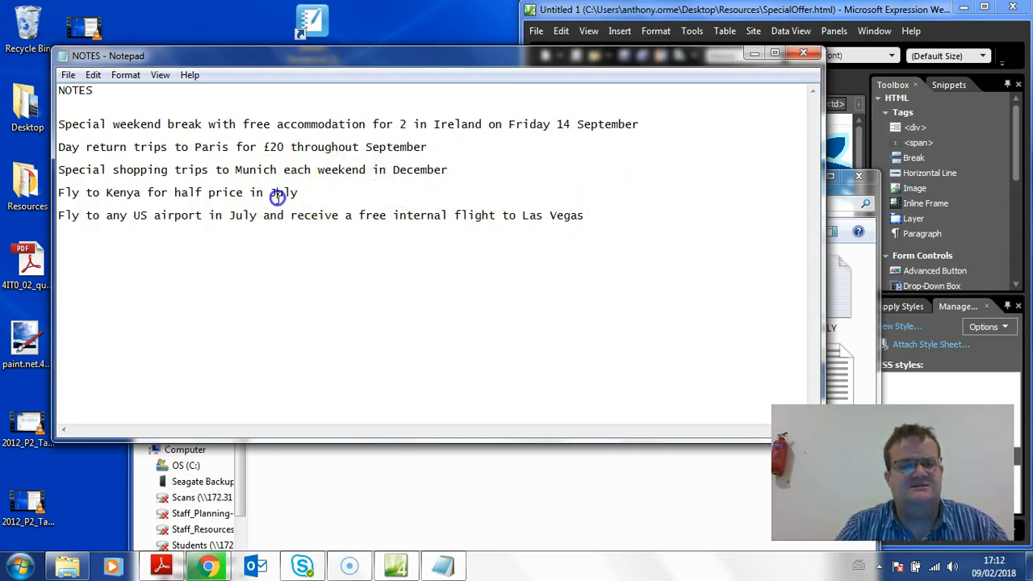
{"action": "left_click", "coordinate": [609, 218]}
{"action": "left_click_drag", "start_coordinate": [609, 216], "coordinate": [6, 173]}
{"action": "key", "text": "Delete"}
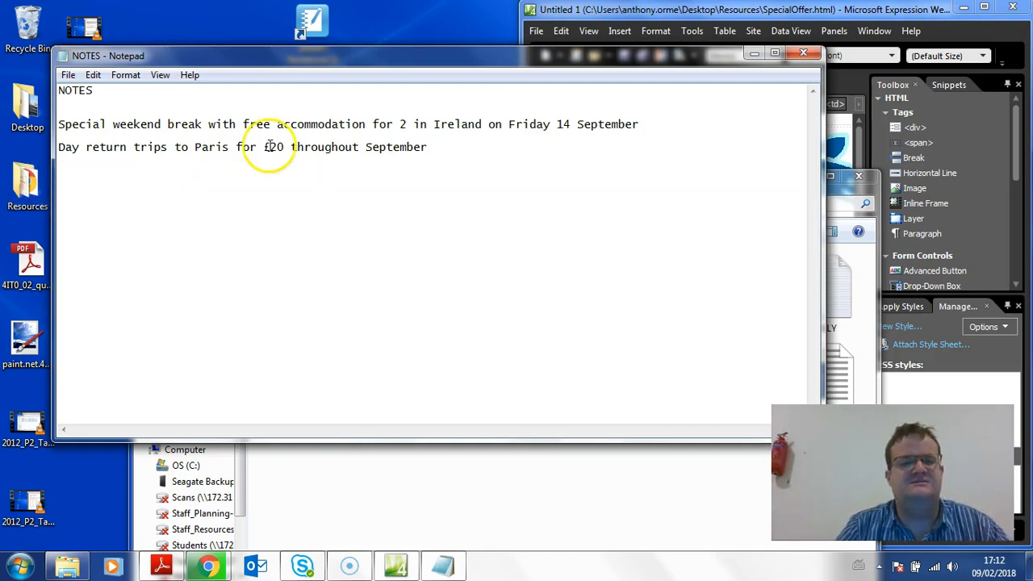
Compare the Ireland weekend break and Paris day trip offers in the notes for use on the September page
{"action": "left_click_drag", "start_coordinate": [439, 150], "coordinate": [119, 129]}
{"action": "left_click", "coordinate": [394, 123]}
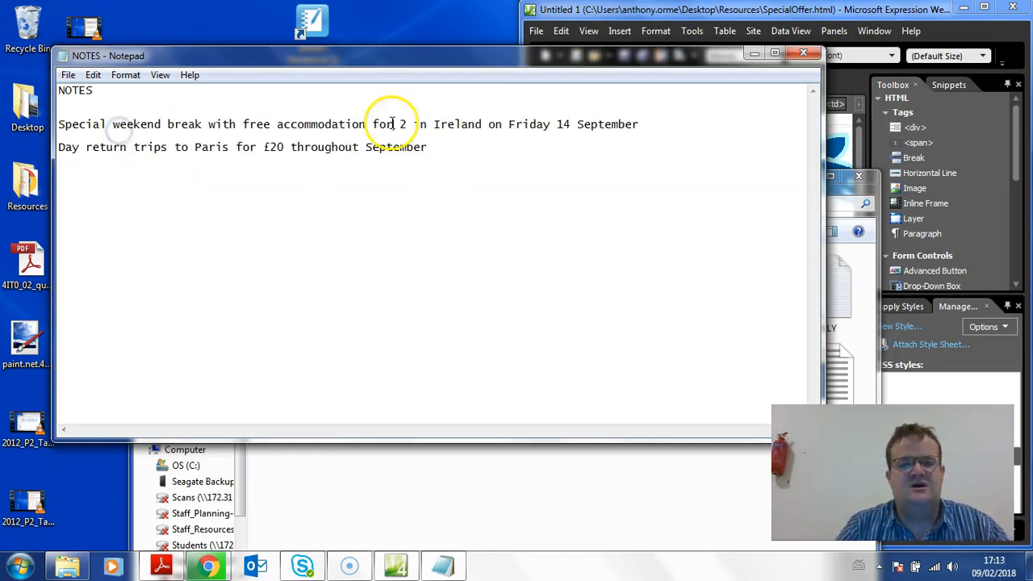
{"action": "left_click_drag", "start_coordinate": [648, 124], "coordinate": [249, 123]}
{"action": "left_click", "coordinate": [211, 132]}
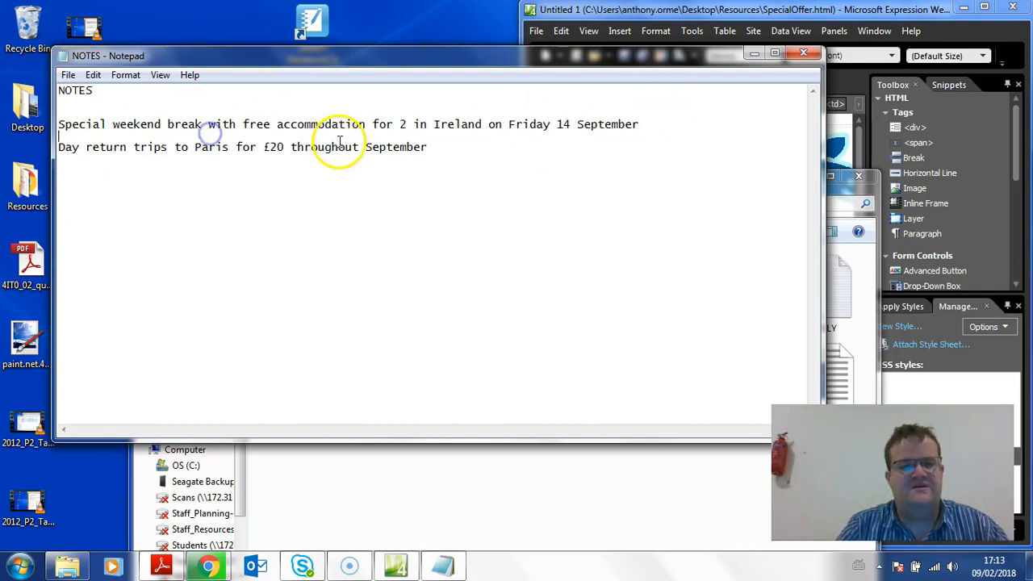
Copy the Ireland weekend break and Paris day trip offers from the notes into the page's main content cell, with extra line spacing around them
{"action": "left_click_drag", "start_coordinate": [440, 146], "coordinate": [51, 122]}
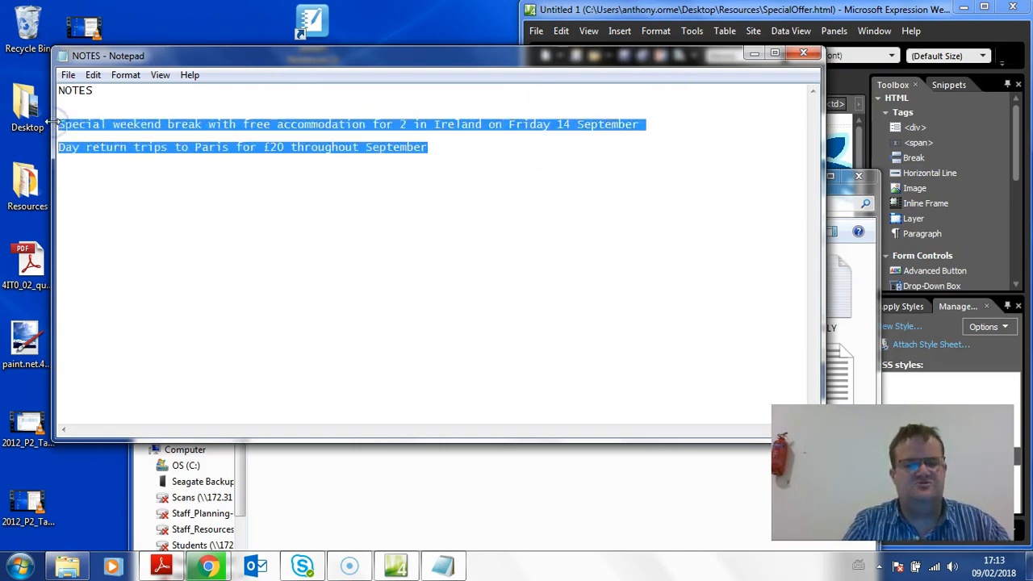
{"action": "left_click", "coordinate": [628, 10]}
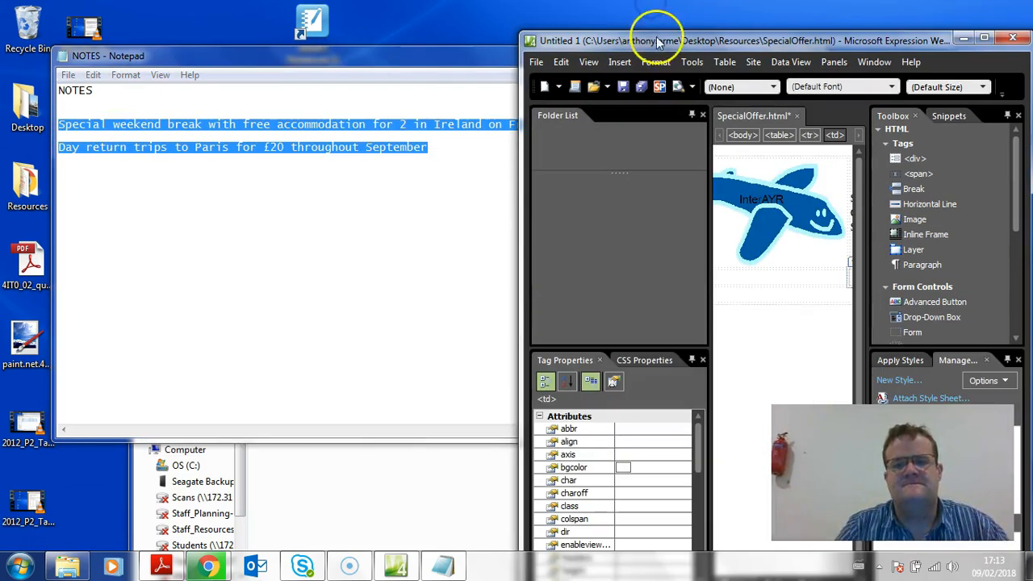
{"action": "double_click", "coordinate": [657, 40]}
{"action": "left_click", "coordinate": [464, 240]}
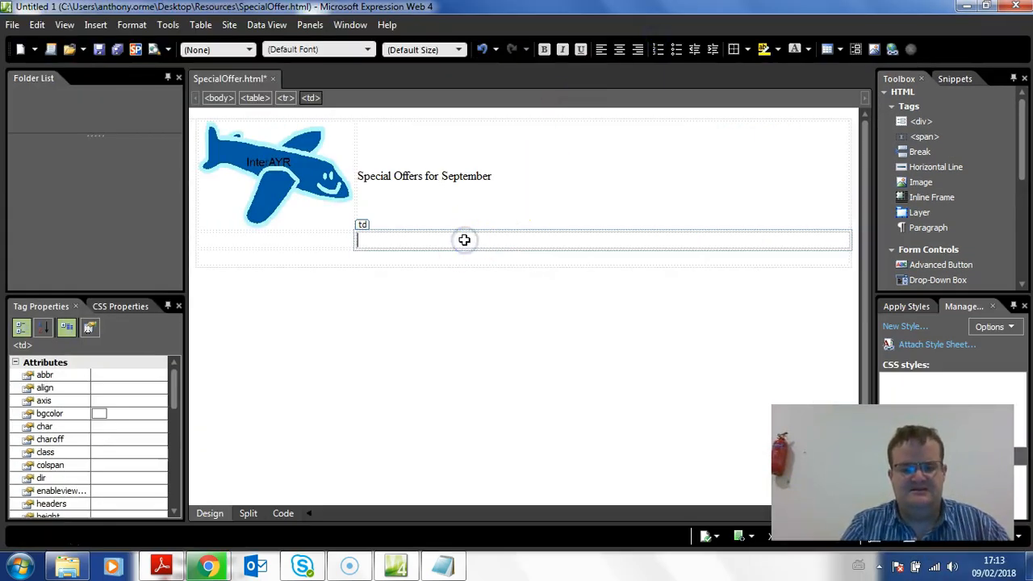
{"action": "key", "text": "ctrl+v"}
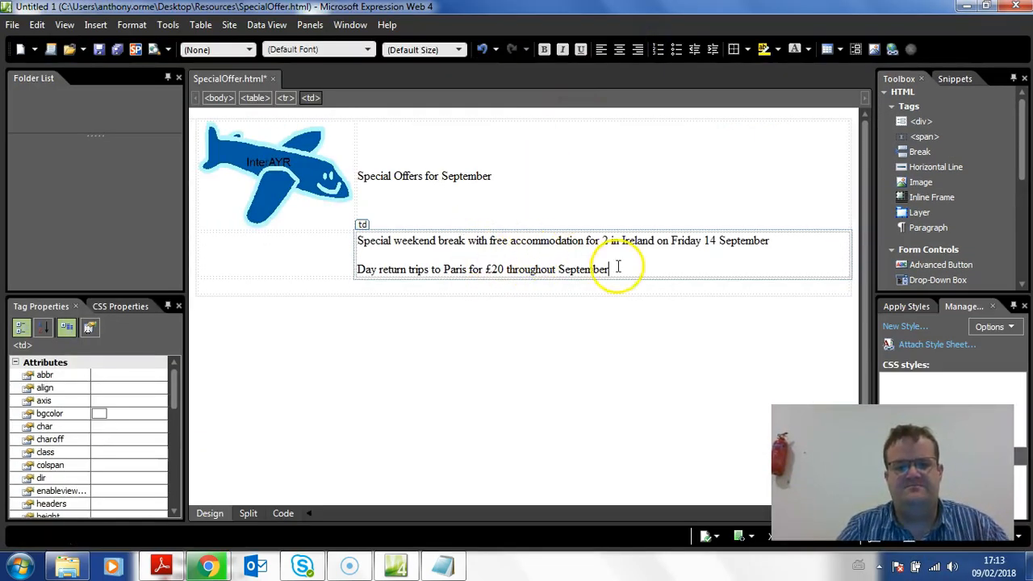
{"action": "key", "text": "Return"}
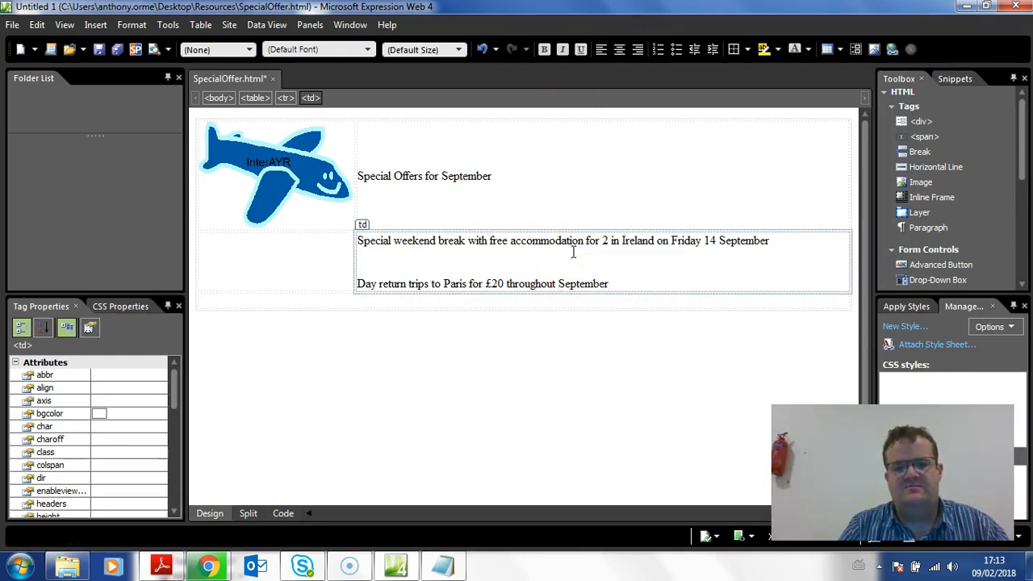
{"action": "key", "text": "Return"}
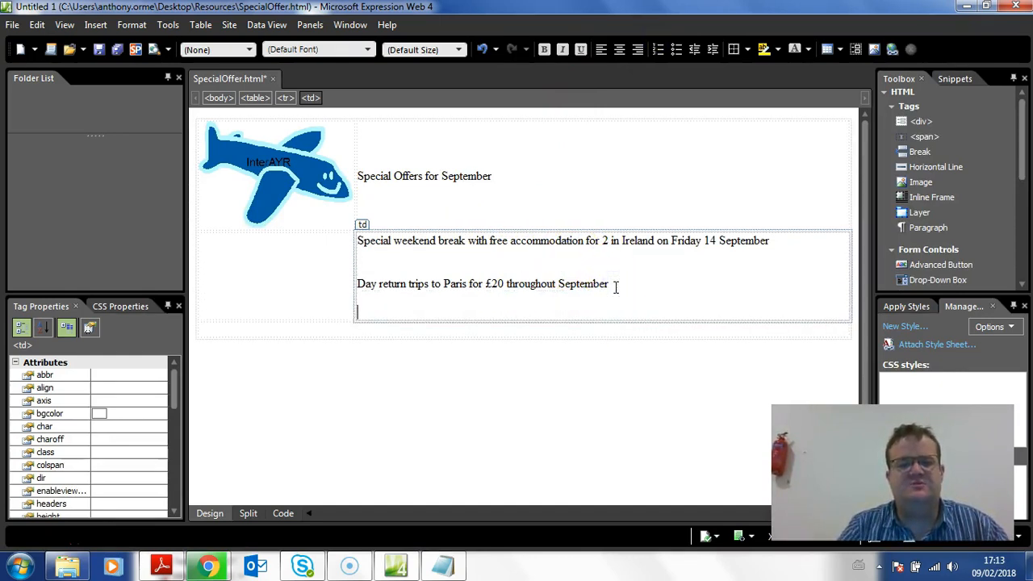
Check the Task WA1 brief in the exam paper for the required special offer content and page layout
{"action": "left_click", "coordinate": [159, 567]}
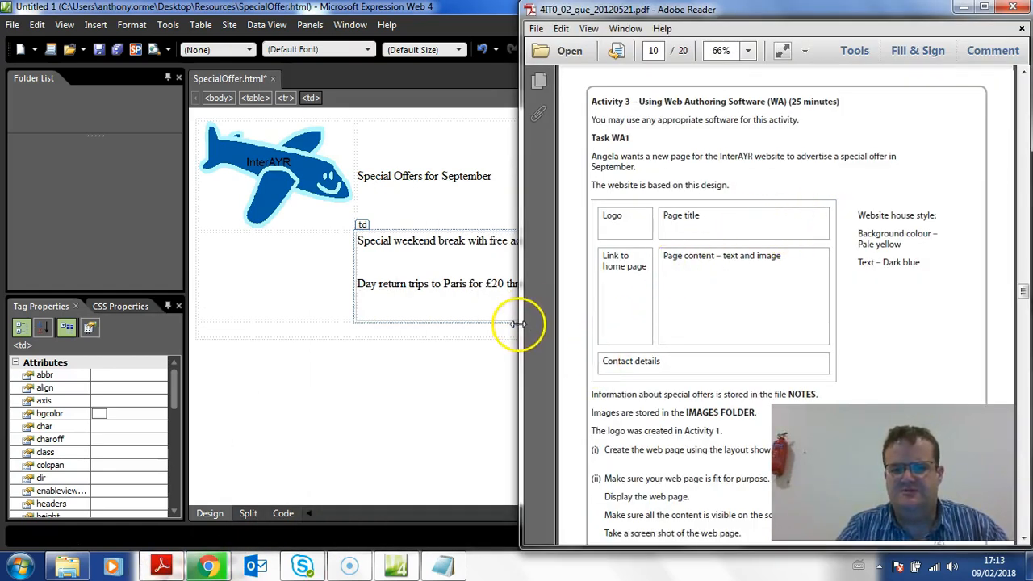
{"action": "left_click_drag", "start_coordinate": [520, 296], "coordinate": [165, 286]}
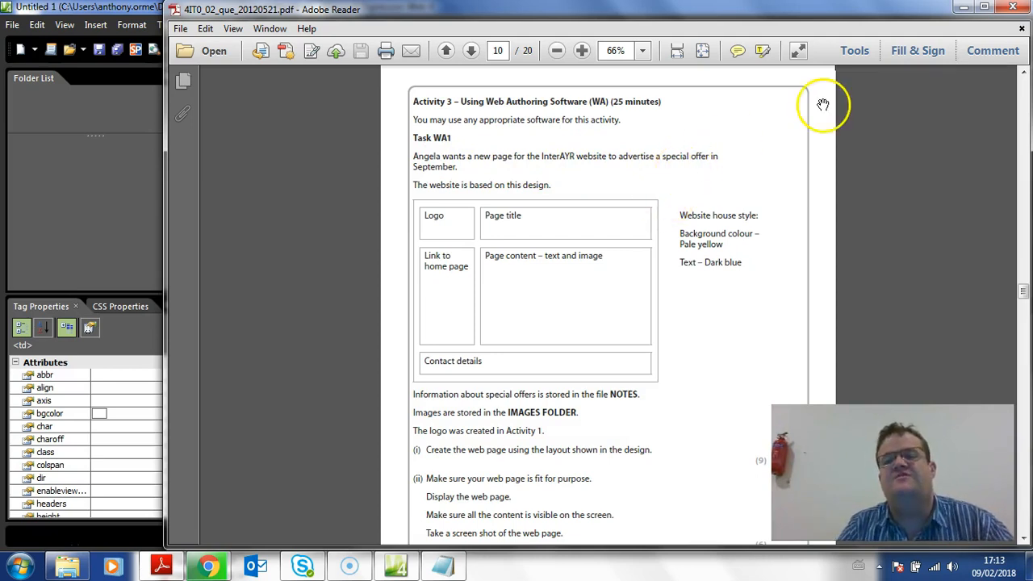
{"action": "left_click", "coordinate": [962, 10]}
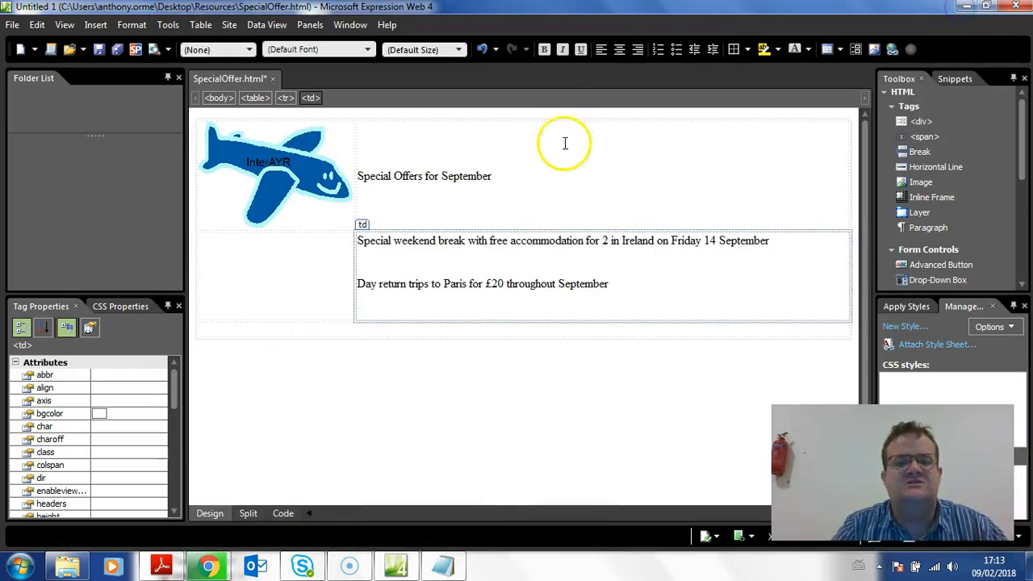
Delete the Paris day return trips offer from the content cell, keeping only the Ireland weekend break
{"action": "left_click_drag", "start_coordinate": [628, 289], "coordinate": [354, 286]}
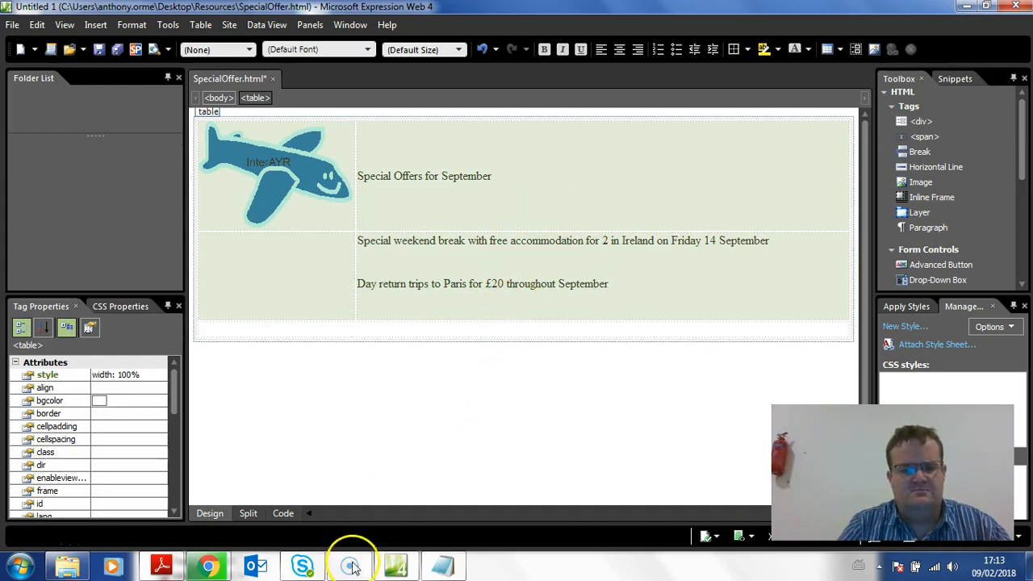
{"action": "left_click", "coordinate": [162, 567]}
{"action": "left_click", "coordinate": [162, 567]}
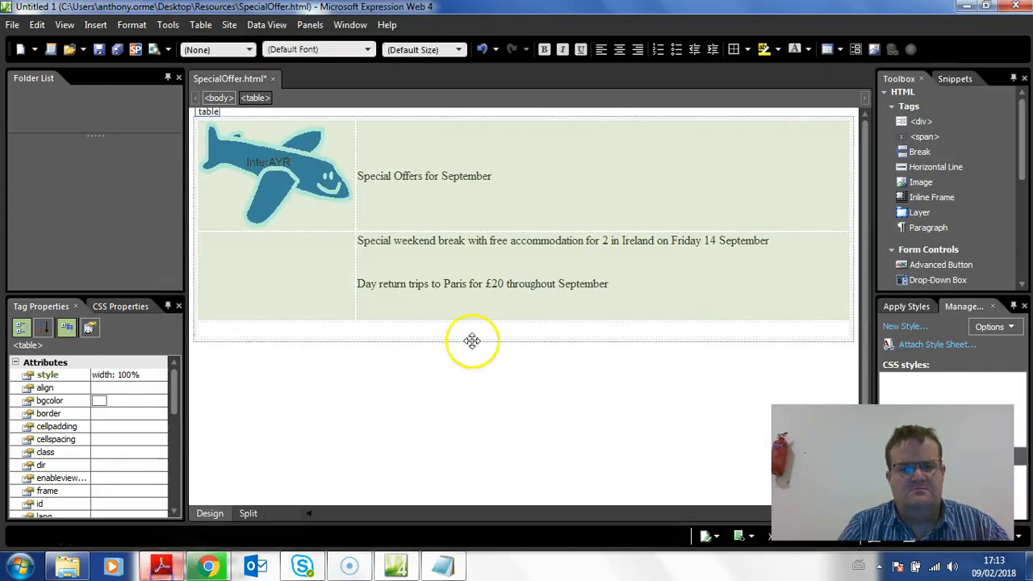
{"action": "left_click", "coordinate": [638, 293]}
{"action": "key", "text": "BackSpace"}
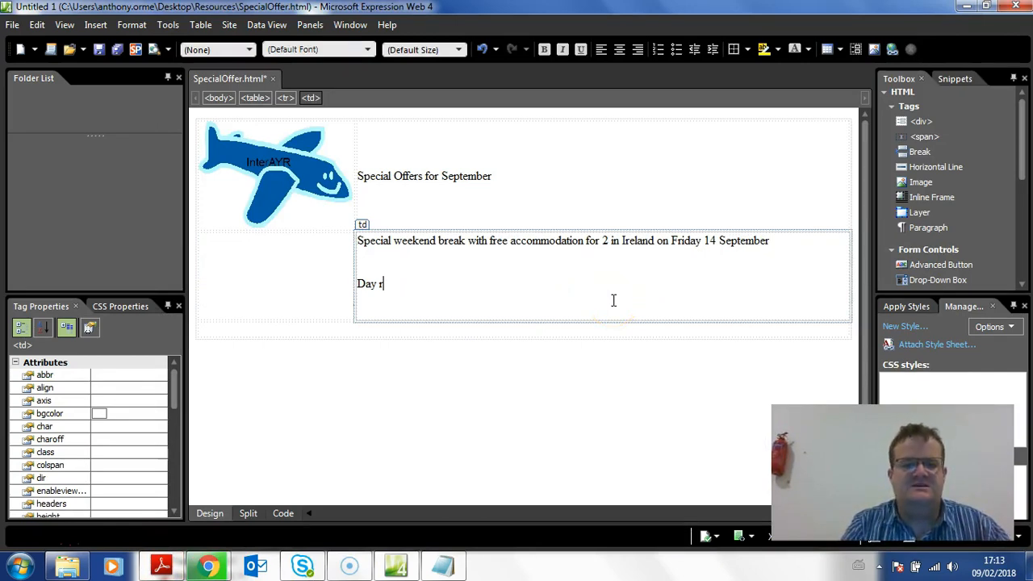
{"action": "key", "text": "BackSpace"}
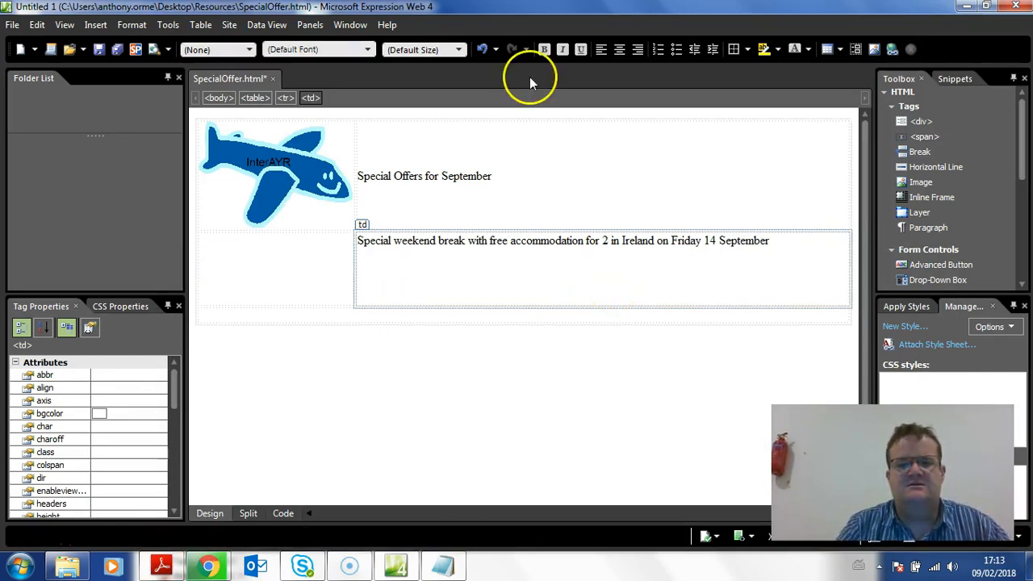
Insert Image 3 from the IMAGES folder below the Ireland offer, with the alternate text "Ireland"
{"action": "left_click", "coordinate": [95, 25]}
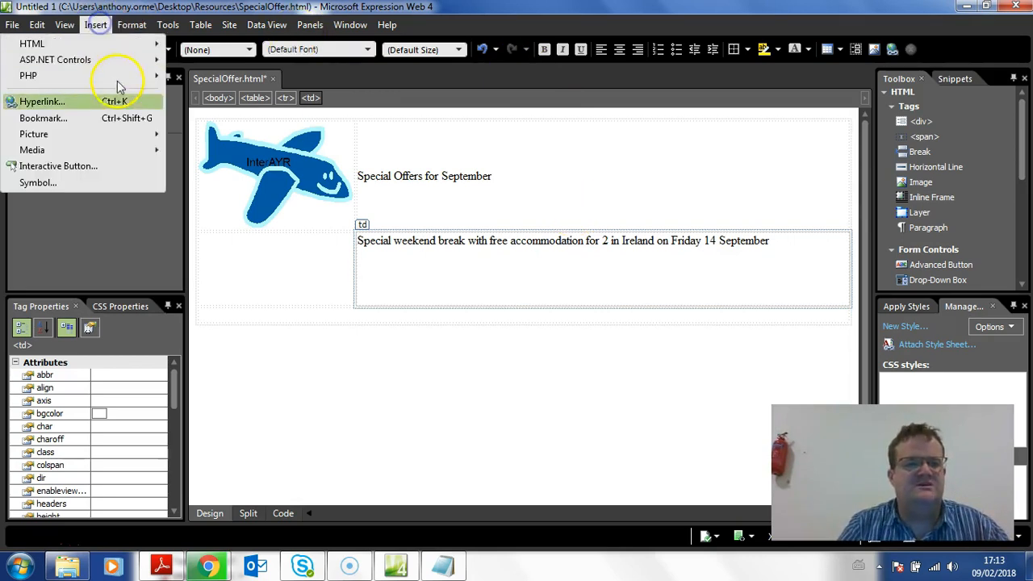
{"action": "mouse_move", "coordinate": [125, 135]}
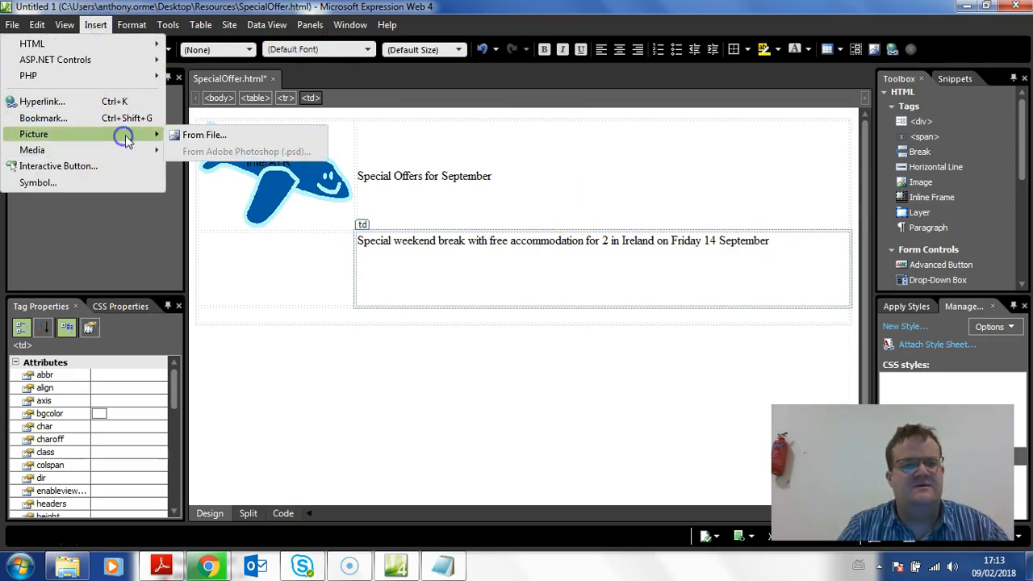
{"action": "left_click", "coordinate": [224, 137]}
{"action": "double_click", "coordinate": [165, 141]}
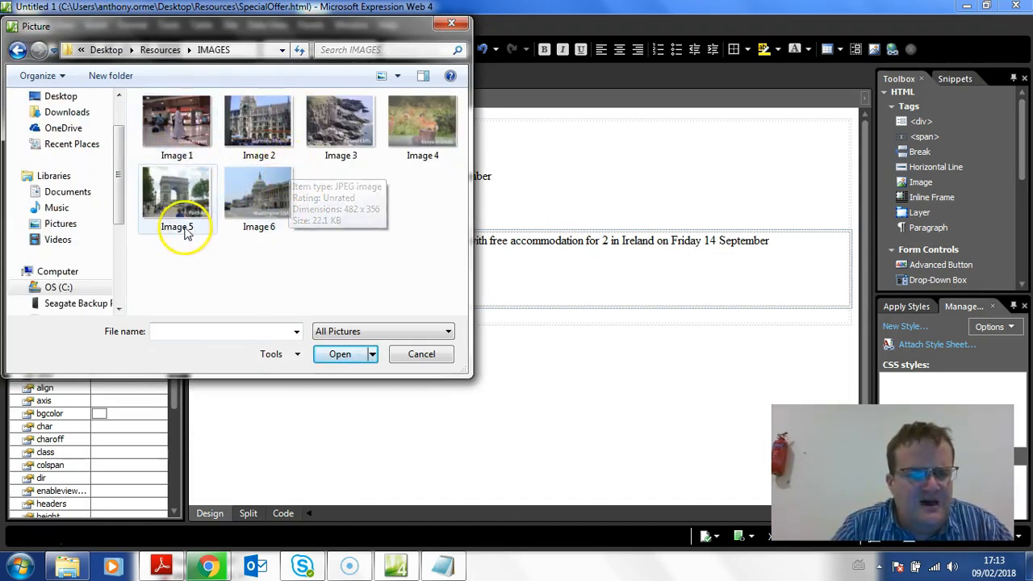
{"action": "double_click", "coordinate": [340, 142]}
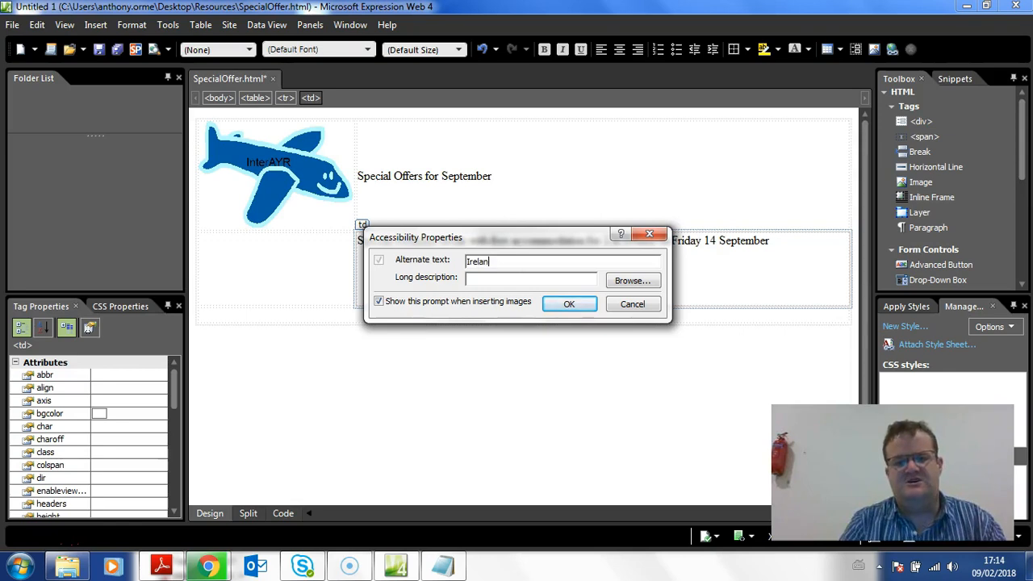
{"action": "type", "text": "Ireland"}
{"action": "left_click", "coordinate": [569, 303]}
Shrink the Ireland Cliffs picture in the content cell
{"action": "left_click", "coordinate": [530, 277]}
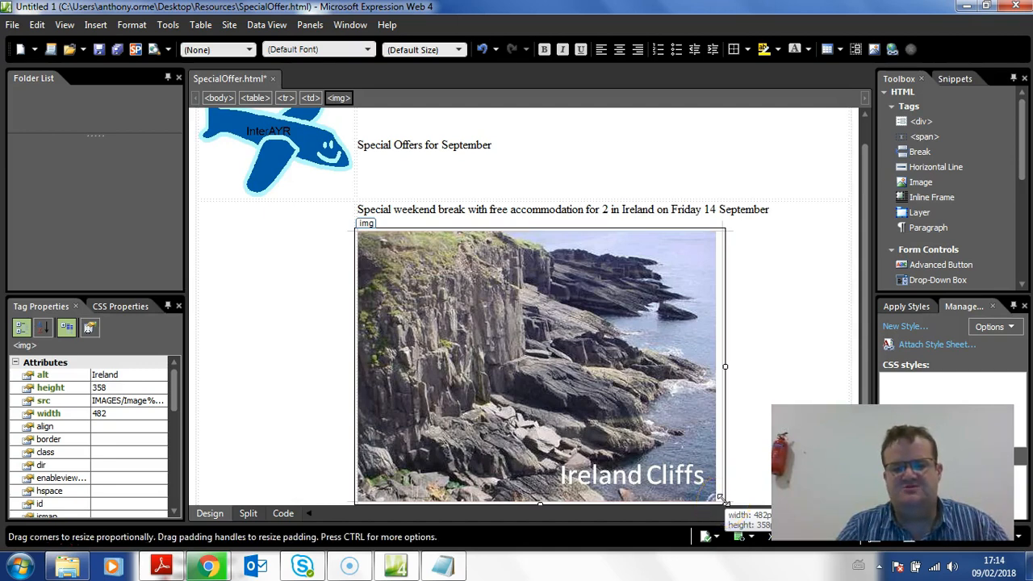
{"action": "left_click_drag", "start_coordinate": [724, 499], "coordinate": [652, 416]}
{"action": "left_click", "coordinate": [685, 430]}
{"action": "left_click_drag", "start_coordinate": [519, 233], "coordinate": [373, 147]}
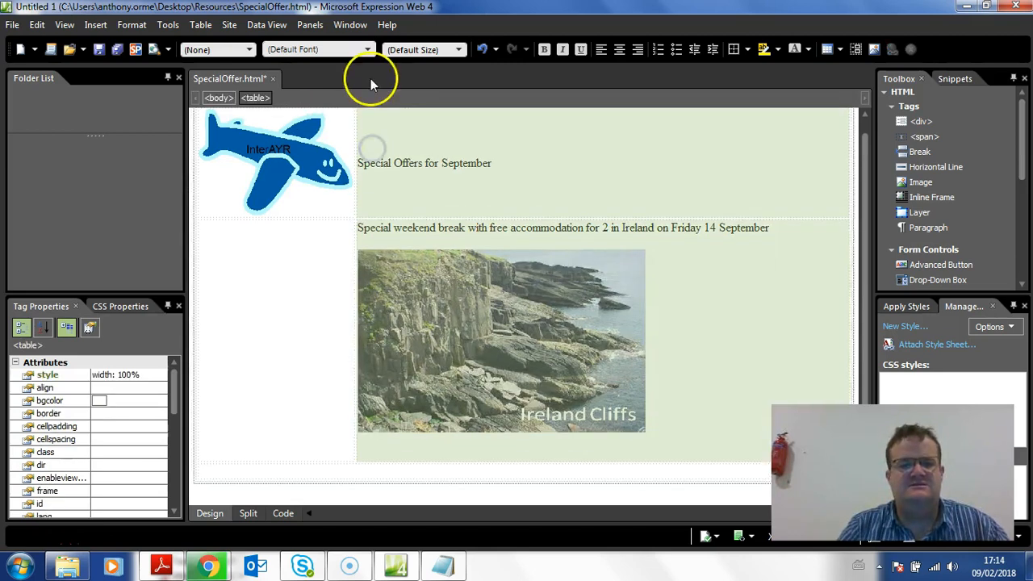
{"action": "left_click", "coordinate": [421, 242]}
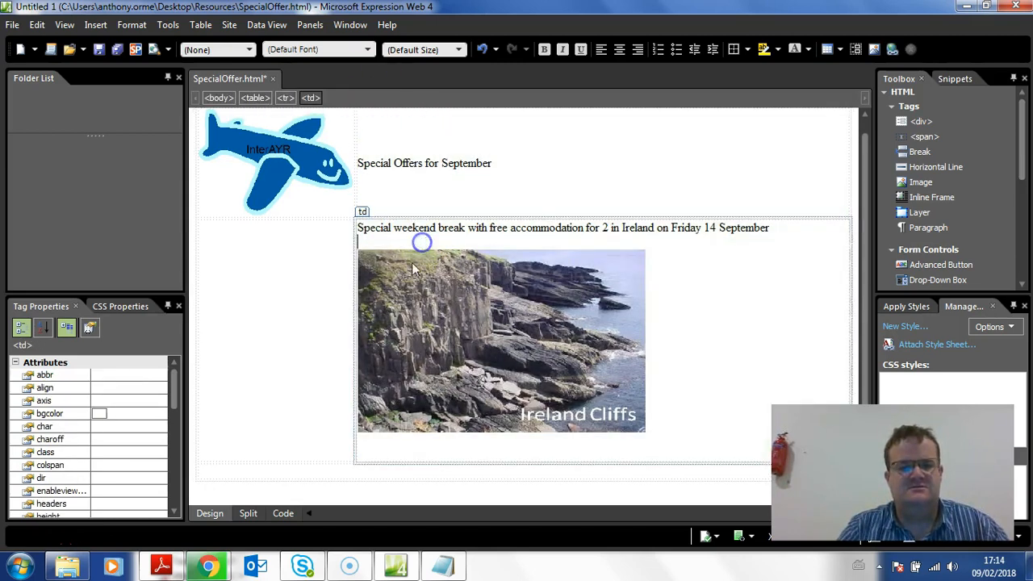
Look up the InterAYR Head Office contact details in the exam paper's Scenario section for the page's contact details cell
{"action": "left_click", "coordinate": [288, 469]}
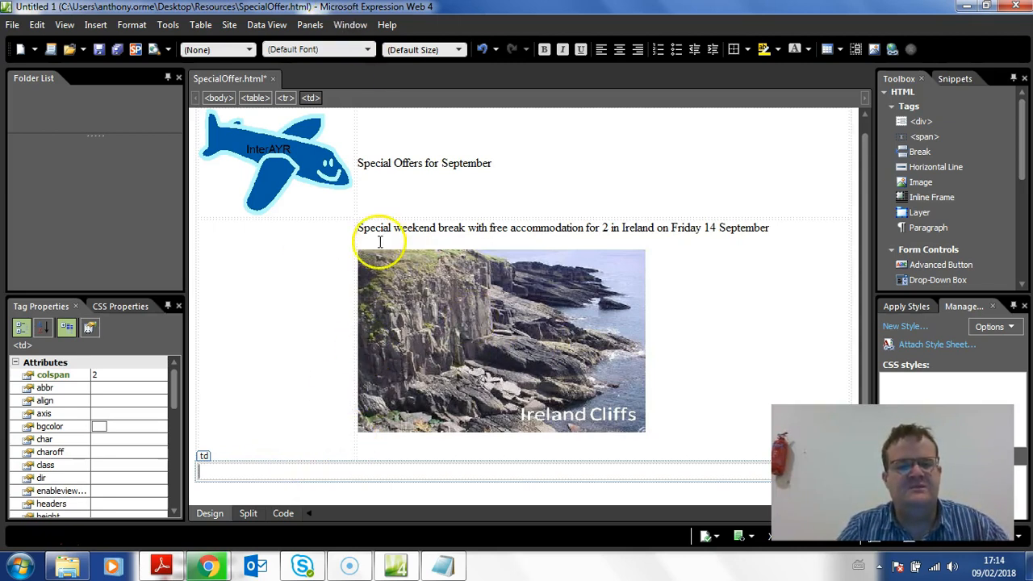
{"action": "left_click", "coordinate": [156, 565]}
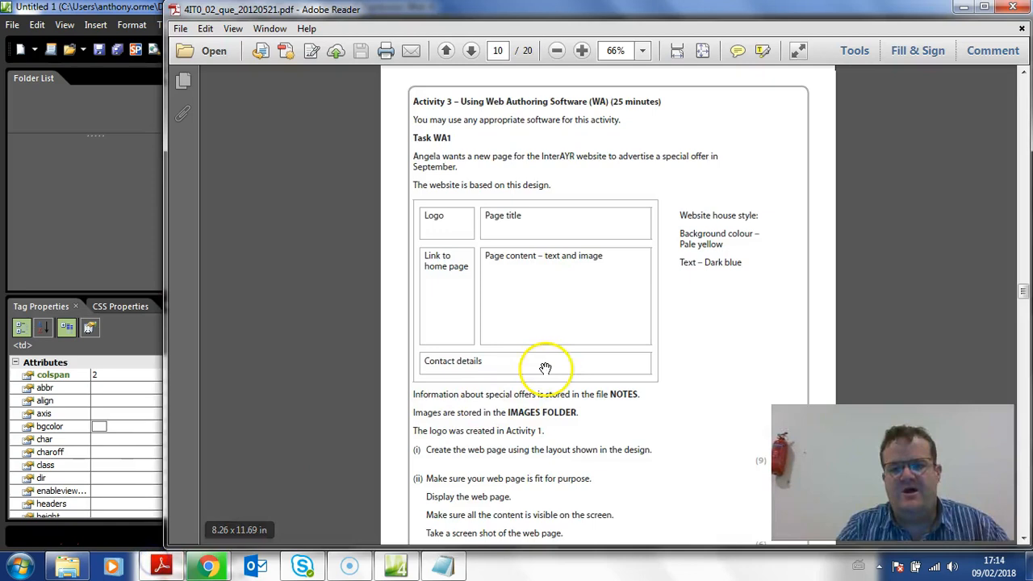
{"action": "scroll", "coordinate": [565, 387], "scroll_direction": "down", "scroll_amount": 5}
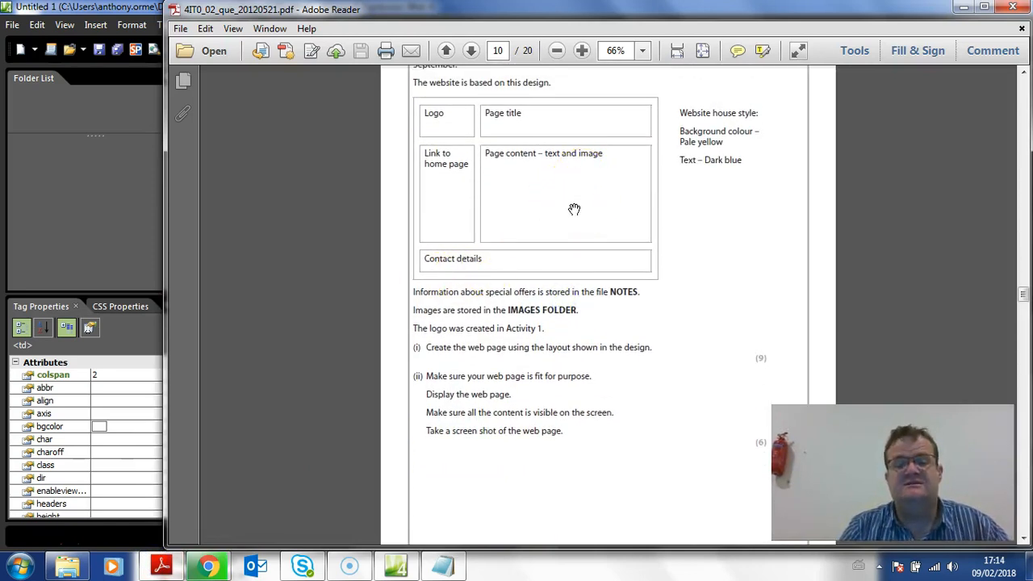
{"action": "scroll", "coordinate": [574, 209], "scroll_direction": "up", "scroll_amount": 20}
{"action": "scroll", "coordinate": [574, 209], "scroll_direction": "down", "scroll_amount": 15}
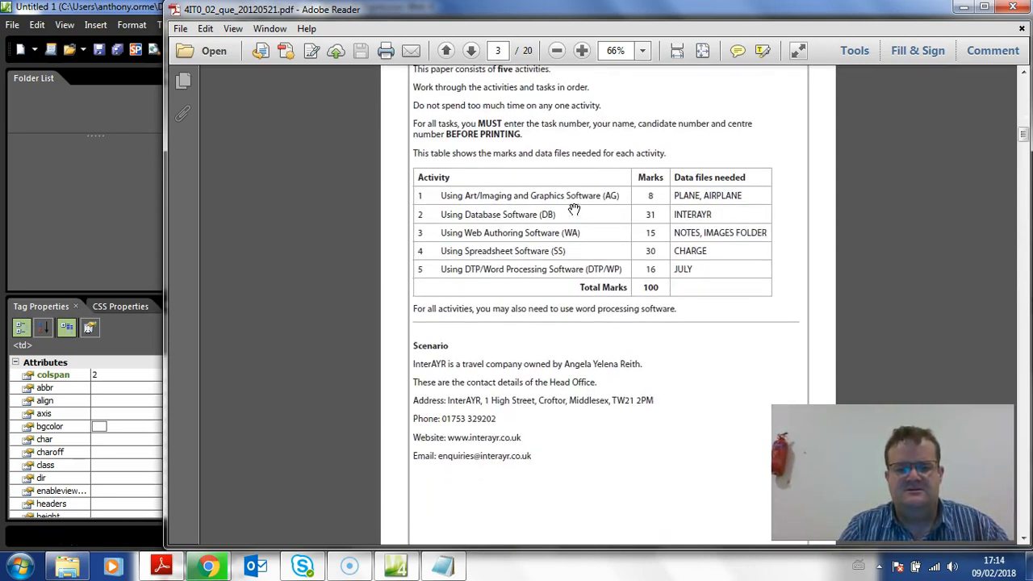
{"action": "scroll", "coordinate": [574, 209], "scroll_direction": "down", "scroll_amount": 1}
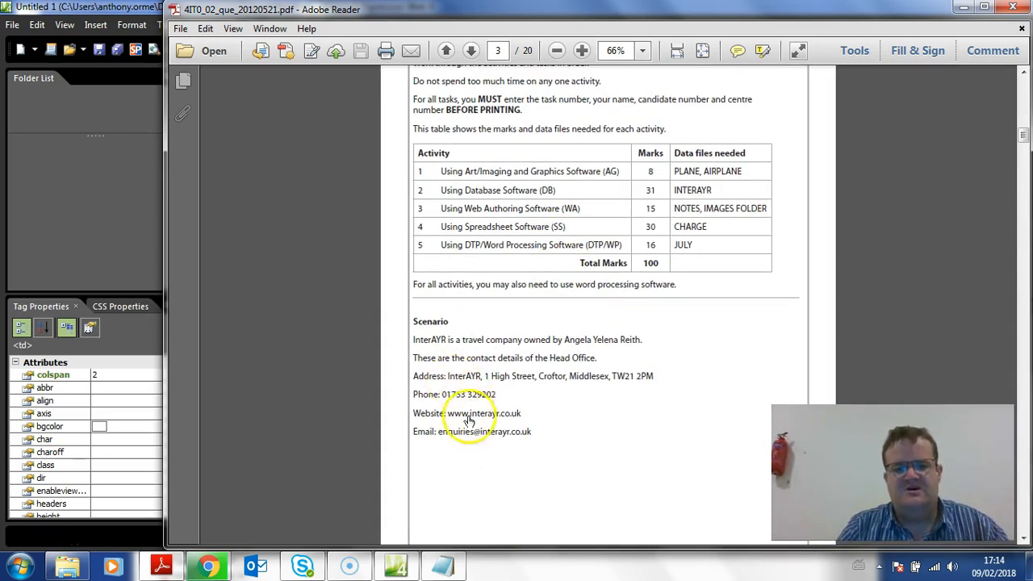
Arrange the web editor and exam paper side by side, closing the Toolbox and style panels and widening the editor window
{"action": "left_click_drag", "start_coordinate": [375, 9], "coordinate": [1031, 51]}
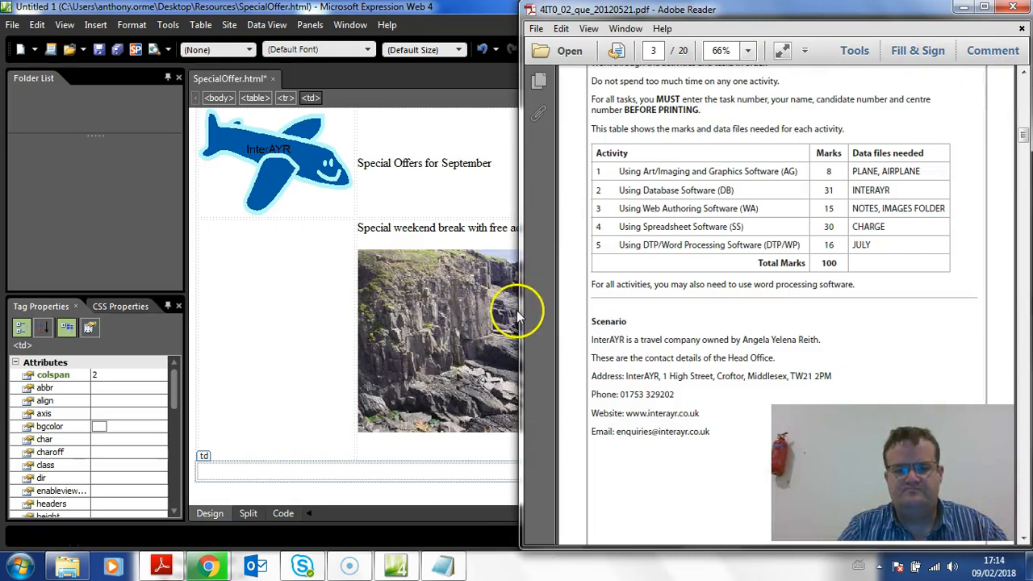
{"action": "left_click_drag", "start_coordinate": [516, 310], "coordinate": [696, 310]}
{"action": "left_click_drag", "start_coordinate": [333, 8], "coordinate": [0, 133]}
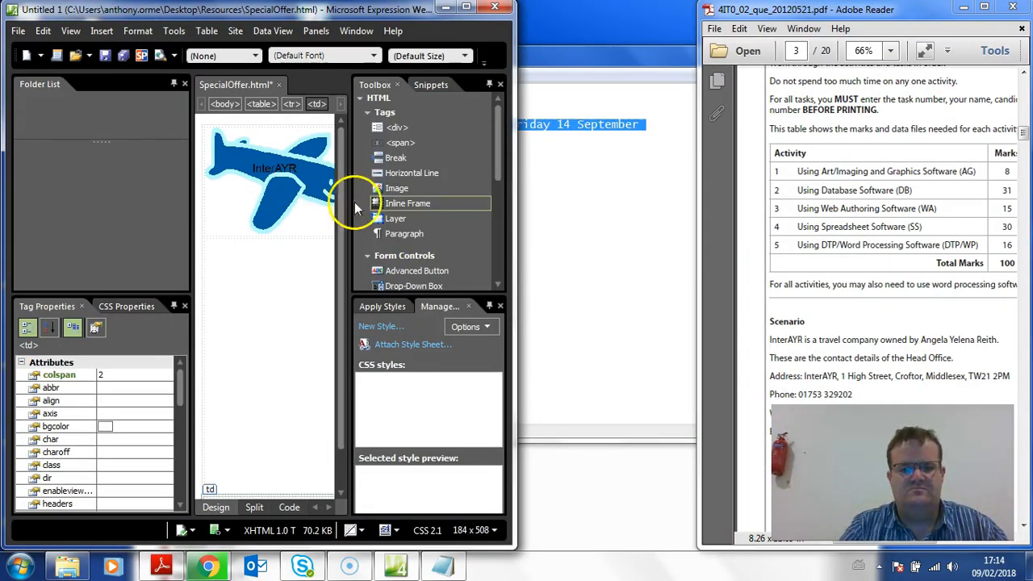
{"action": "left_click", "coordinate": [501, 84]}
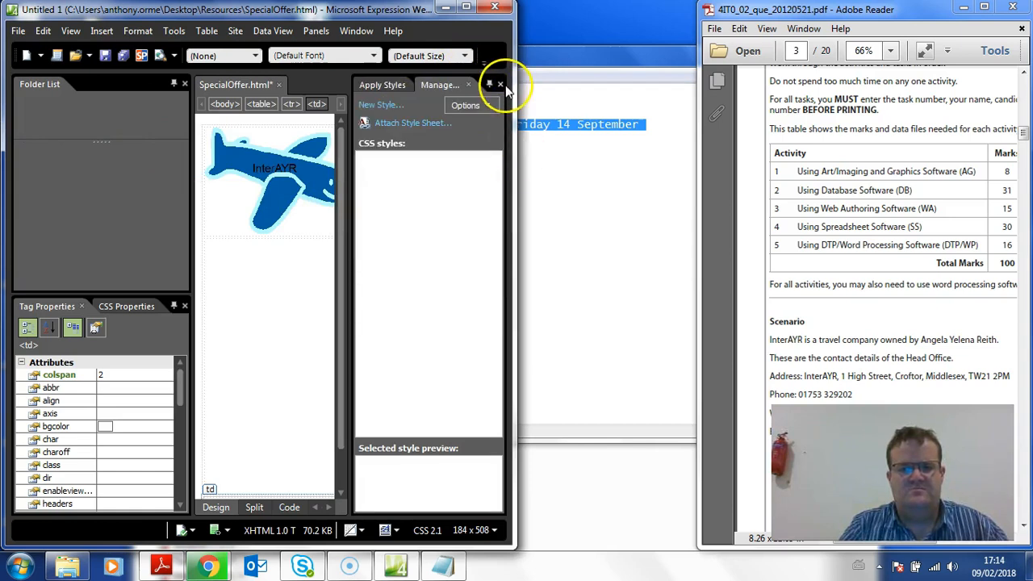
{"action": "left_click", "coordinate": [500, 84]}
{"action": "left_click_drag", "start_coordinate": [516, 136], "coordinate": [653, 185]}
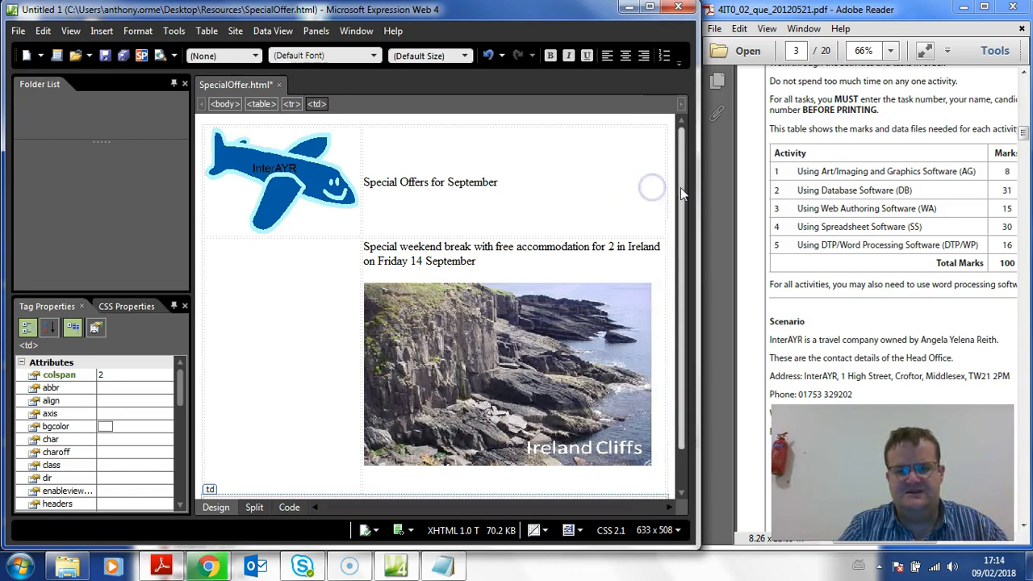
Fill the bottom table cell with a "Contact Details:" heading and lines for the Head Office's address, phone number and e-mail
{"action": "scroll", "coordinate": [681, 193], "scroll_direction": "down", "scroll_amount": 1}
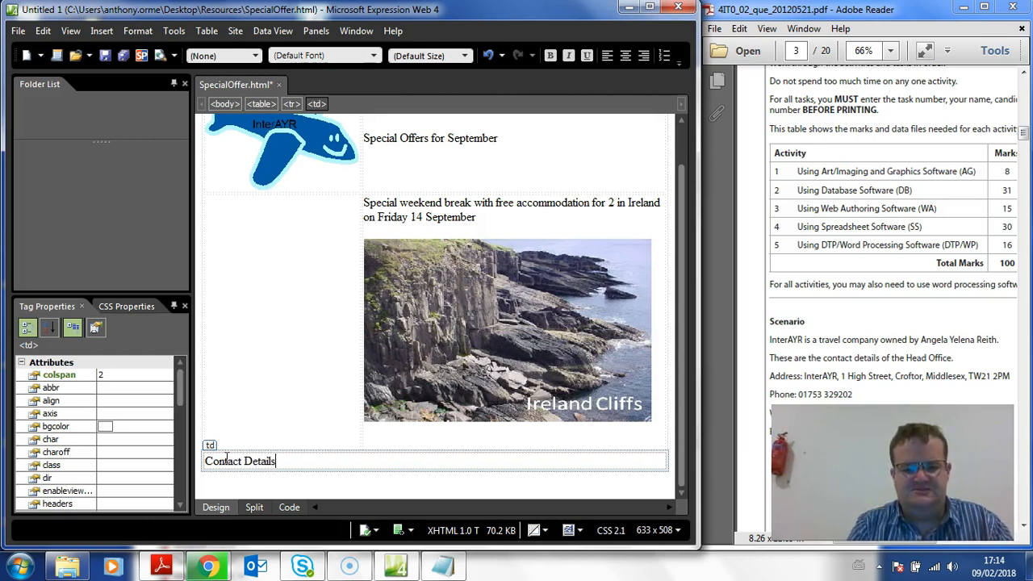
{"action": "type", "text": ":"}
{"action": "key", "text": "Return"}
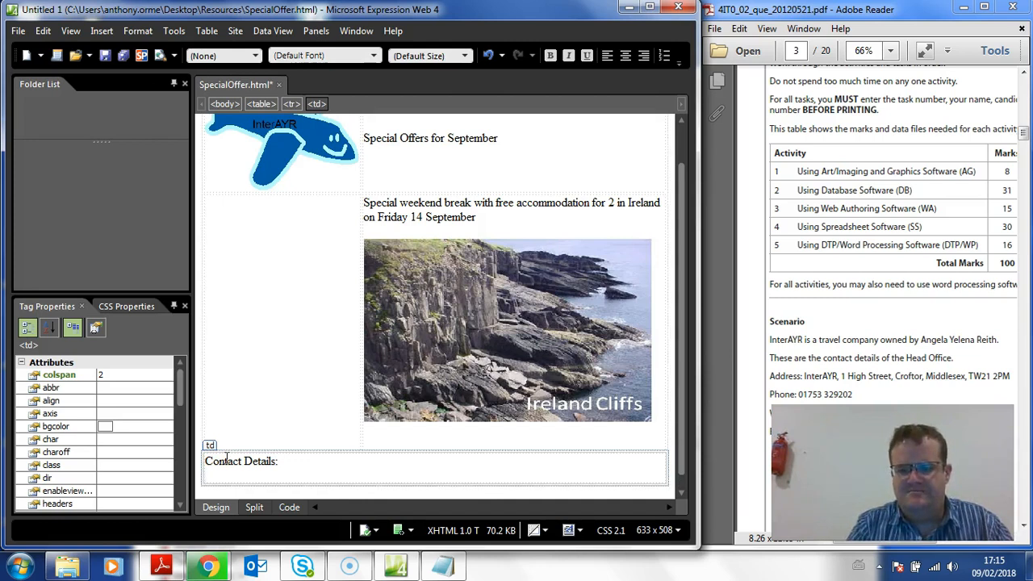
{"action": "type", "text": "InterAYR, 1 High Street, croftor, Middlesex, TW21 2PM"}
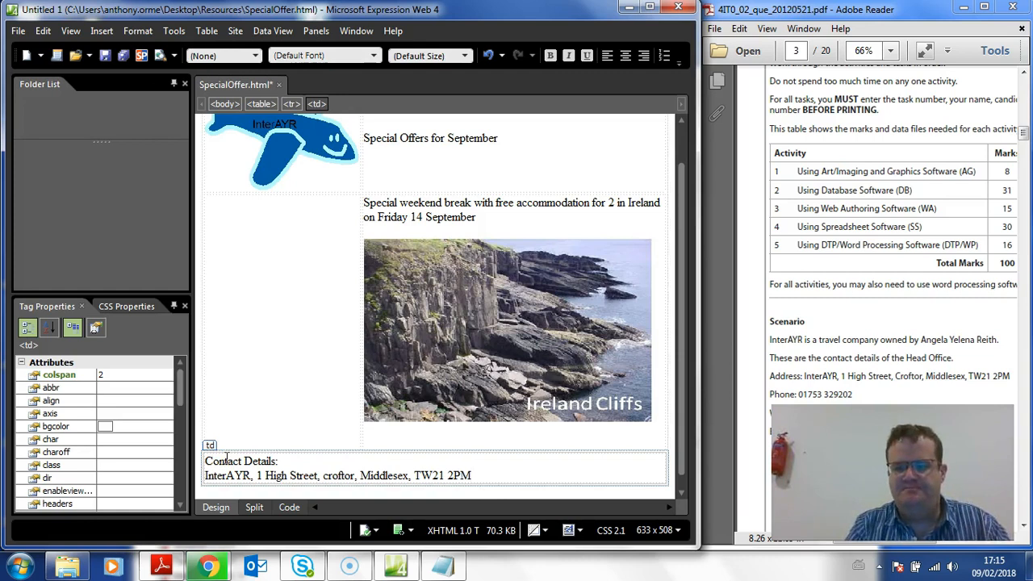
{"action": "key", "text": "Return"}
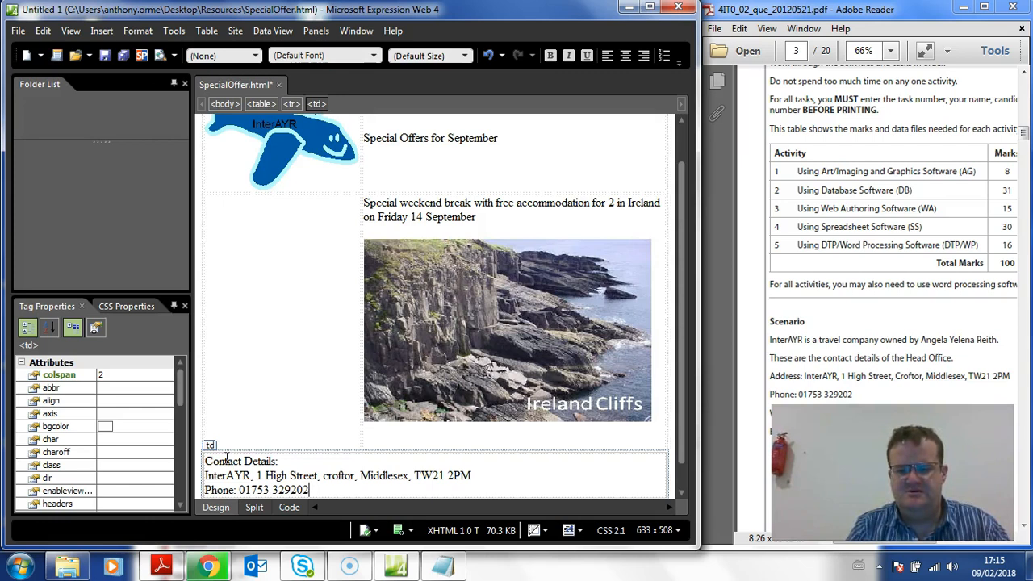
{"action": "key", "text": "Return"}
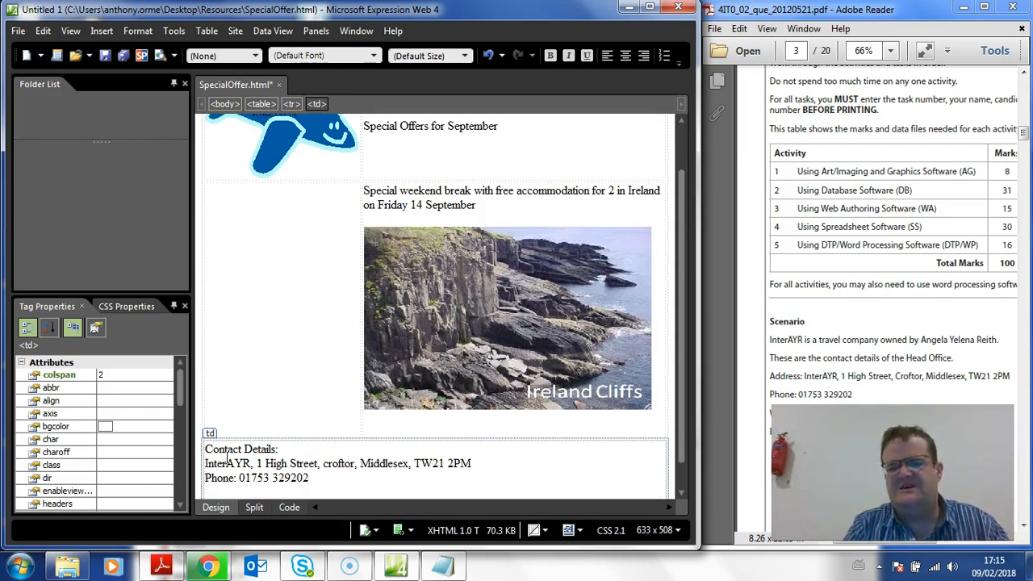
{"action": "type", "text": "Email:"}
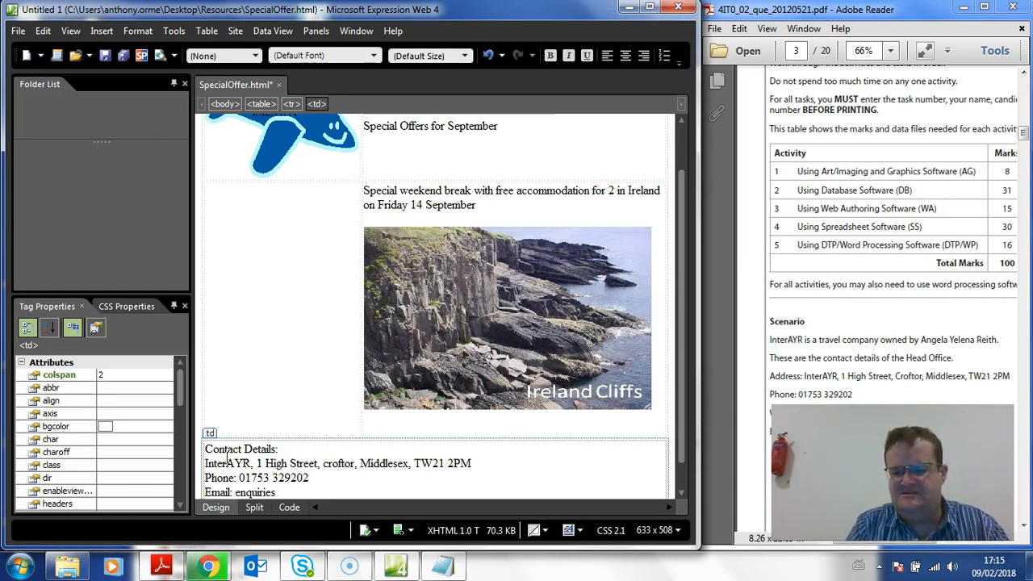
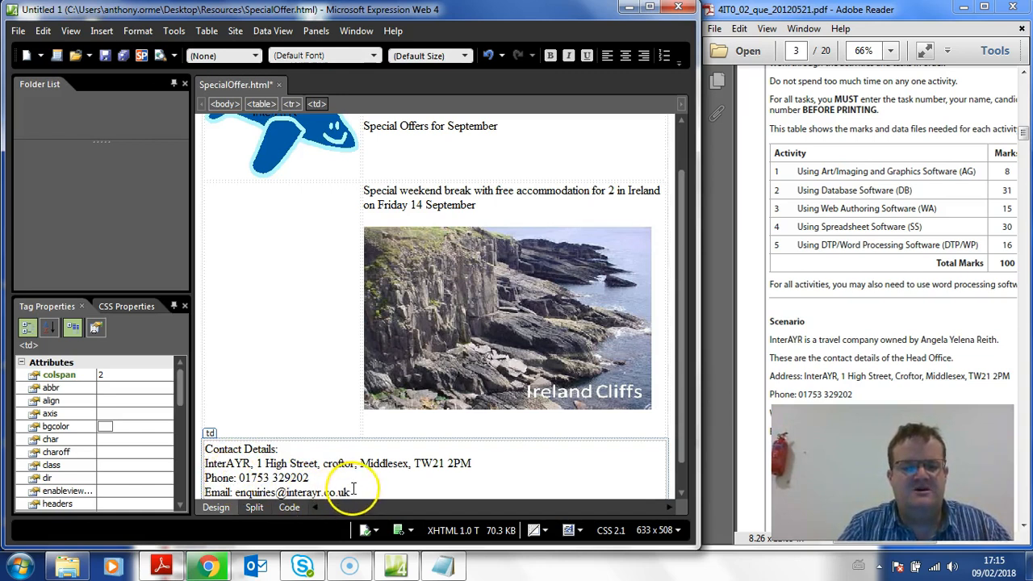
Turn the e-mail address in the contact details into an e-mail hyperlink to that same address
{"action": "left_click_drag", "start_coordinate": [349, 492], "coordinate": [241, 490]}
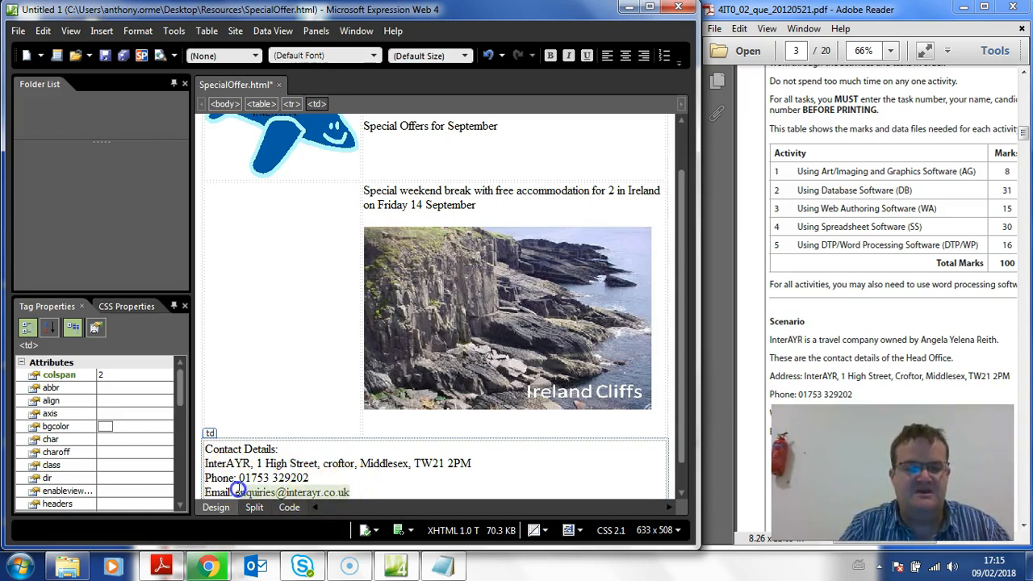
{"action": "right_click", "coordinate": [306, 493]}
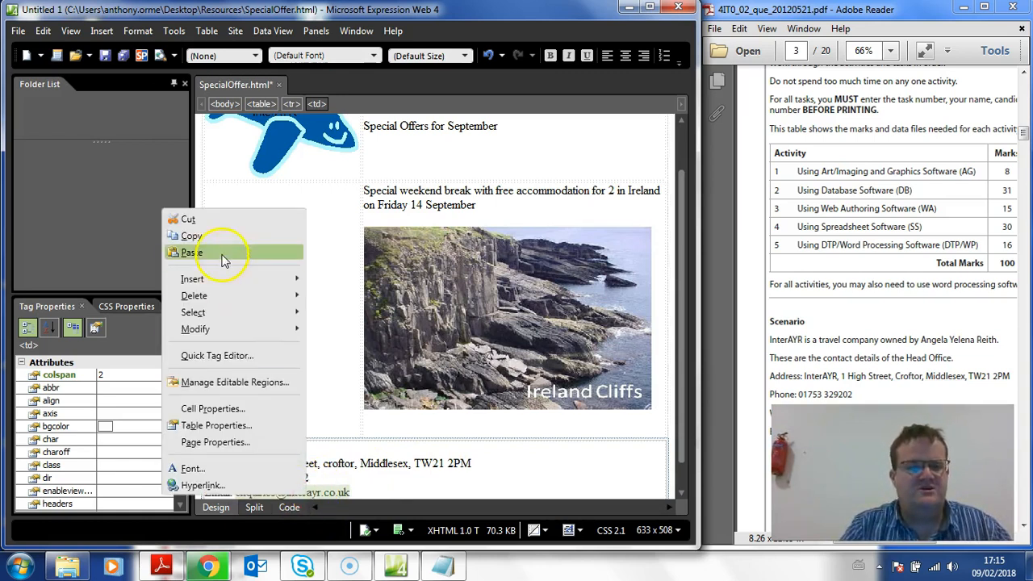
{"action": "left_click", "coordinate": [216, 236]}
{"action": "right_click", "coordinate": [267, 498]}
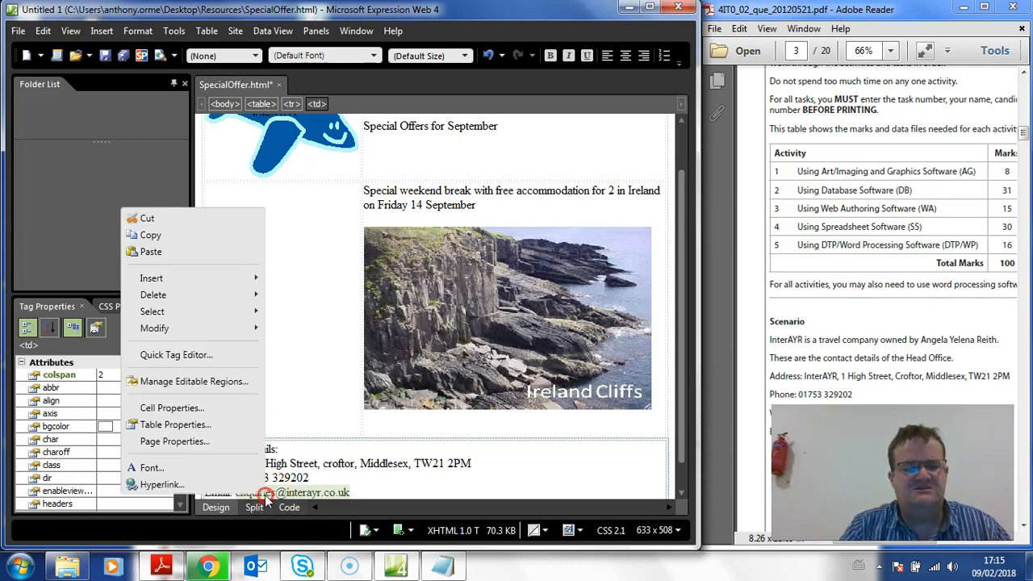
{"action": "left_click", "coordinate": [231, 484]}
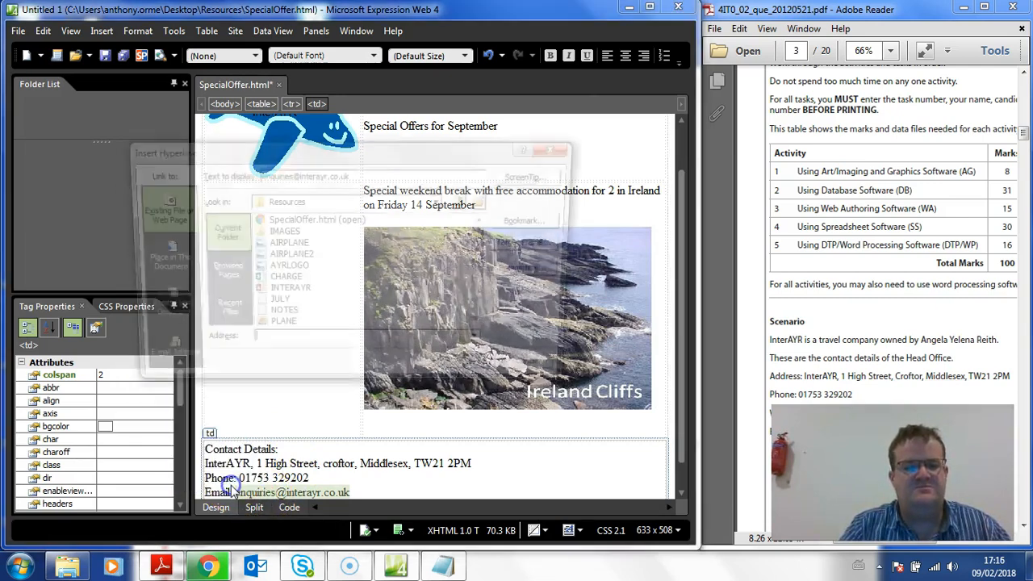
{"action": "left_click", "coordinate": [157, 355]}
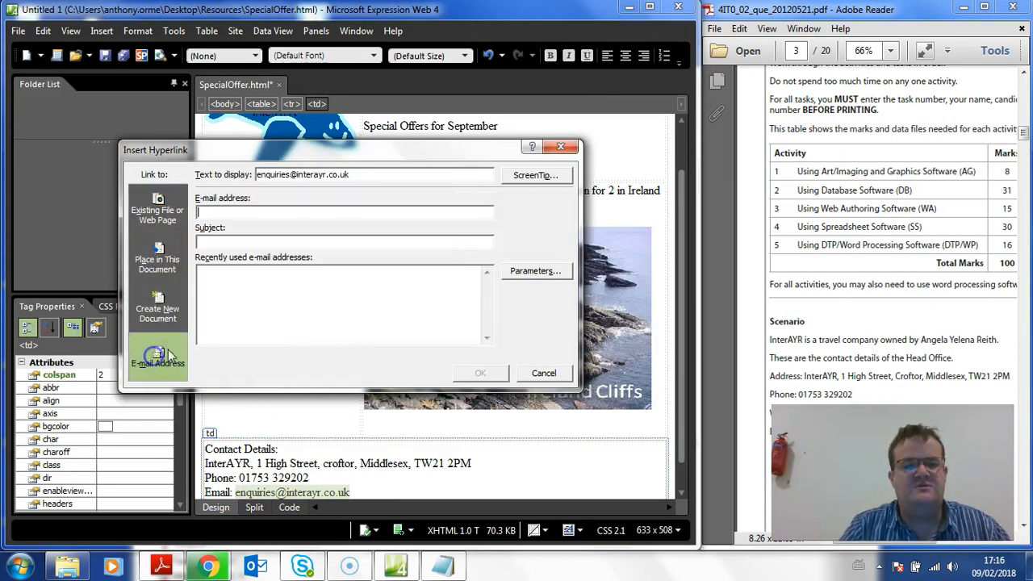
{"action": "left_click", "coordinate": [214, 212]}
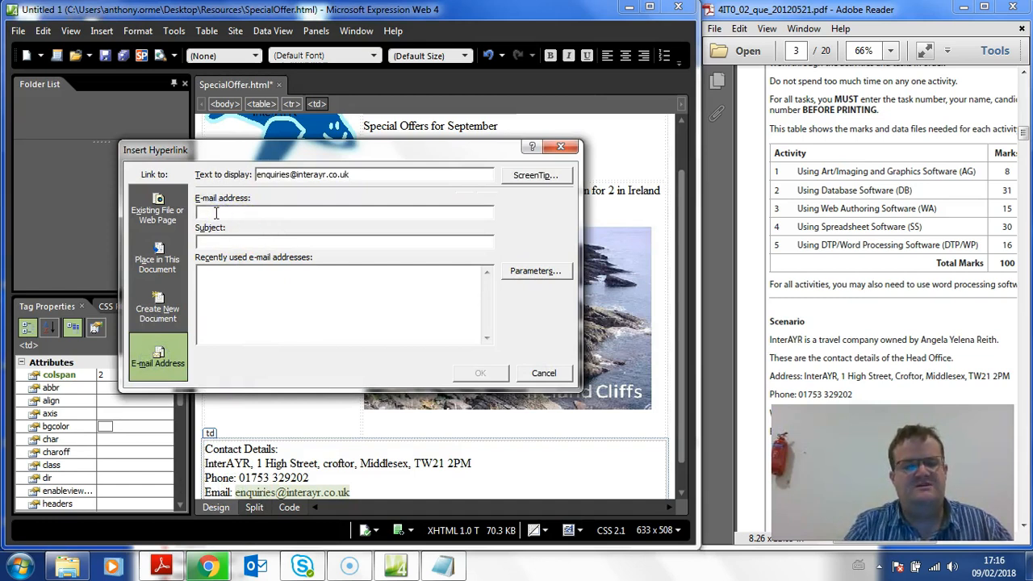
{"action": "key", "text": "ctrl+v"}
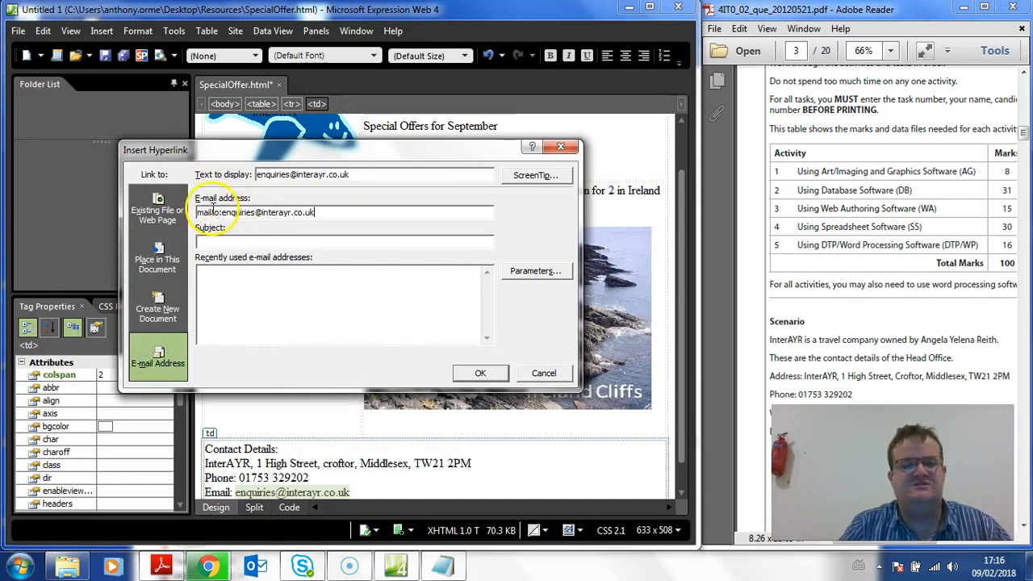
{"action": "left_click", "coordinate": [471, 371]}
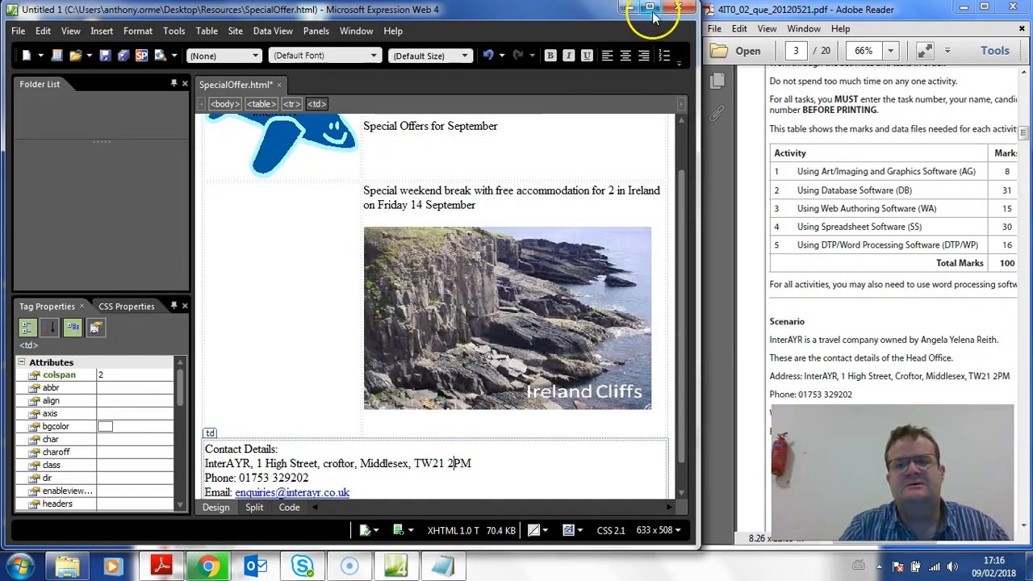
Check the Task WA1 page layout and website house style colours in the exam paper in Adobe Reader
{"action": "left_click", "coordinate": [844, 12]}
{"action": "double_click", "coordinate": [843, 12]}
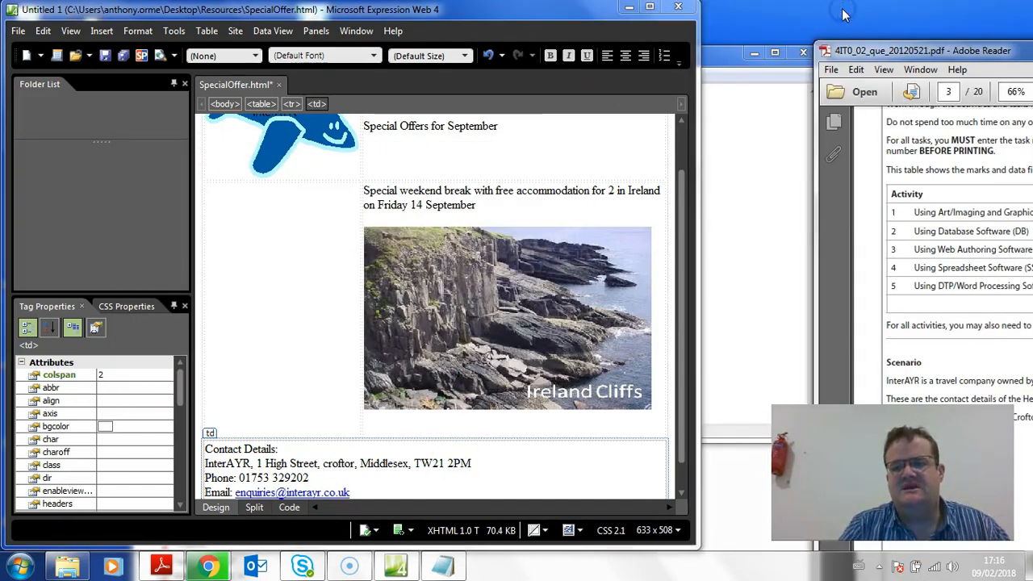
{"action": "double_click", "coordinate": [895, 50]}
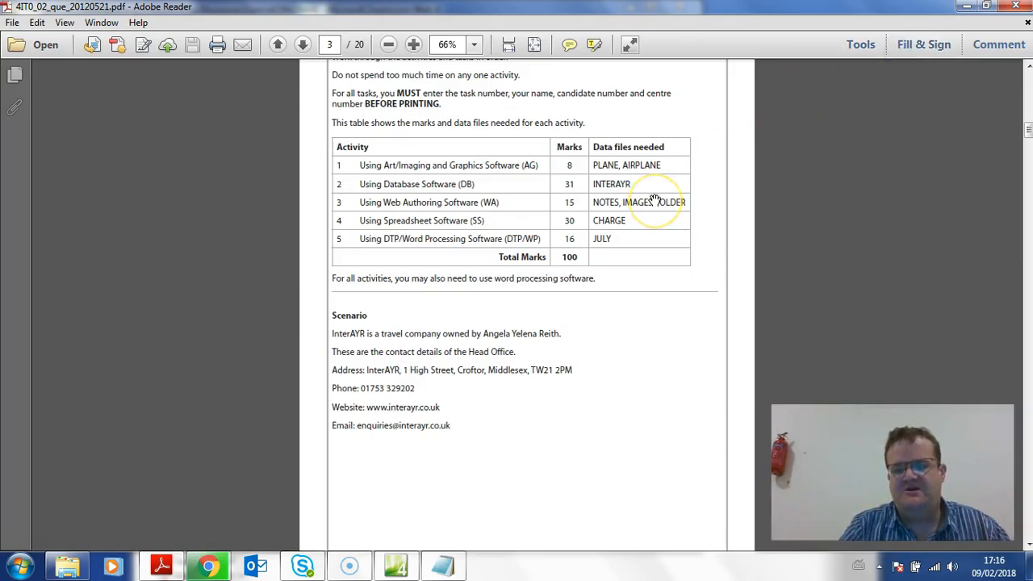
{"action": "scroll", "coordinate": [654, 200], "scroll_direction": "down", "scroll_amount": 20}
{"action": "scroll", "coordinate": [654, 201], "scroll_direction": "up", "scroll_amount": 10}
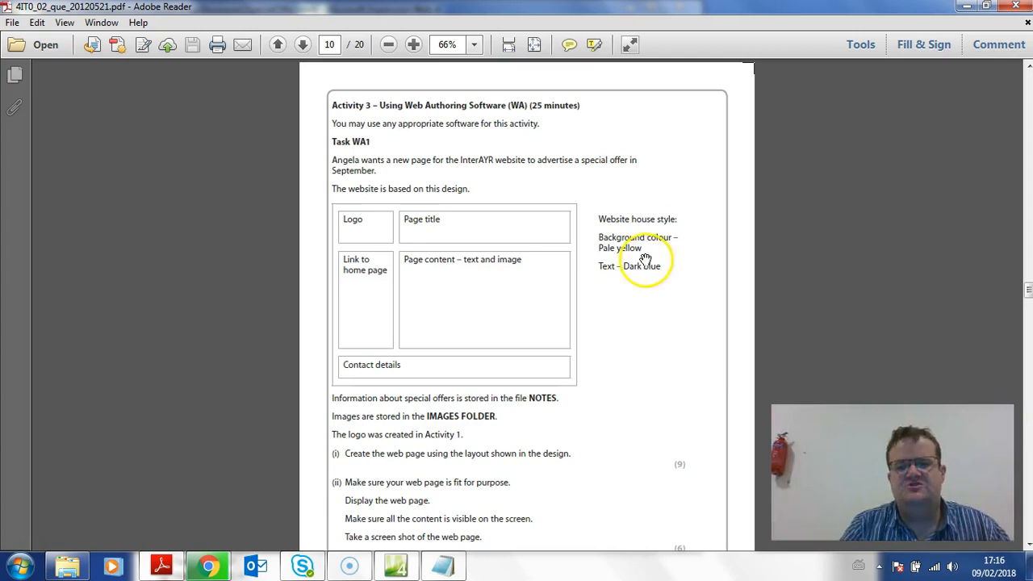
{"action": "left_click", "coordinate": [966, 6]}
In the maximized Expression Web window, set the font colour of all the page table's text to blue (#0000FF)
{"action": "left_click_drag", "start_coordinate": [401, 492], "coordinate": [384, 150]}
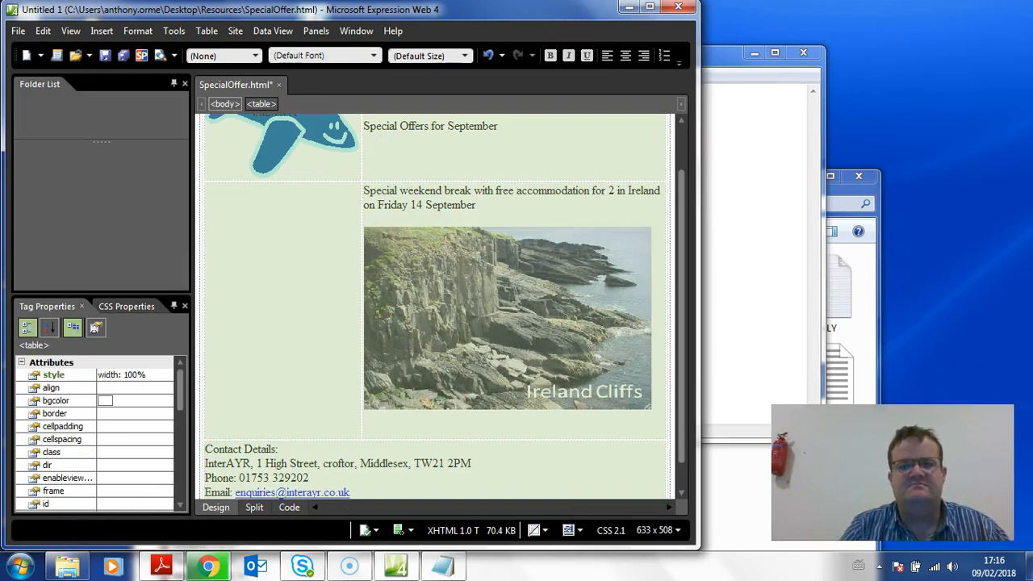
{"action": "left_click", "coordinate": [650, 6]}
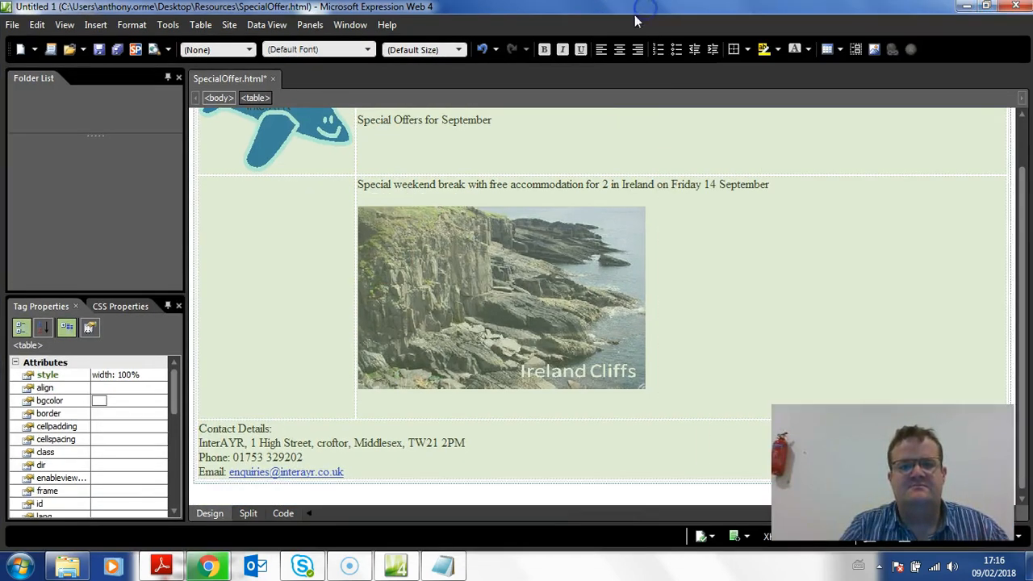
{"action": "left_click", "coordinate": [810, 50]}
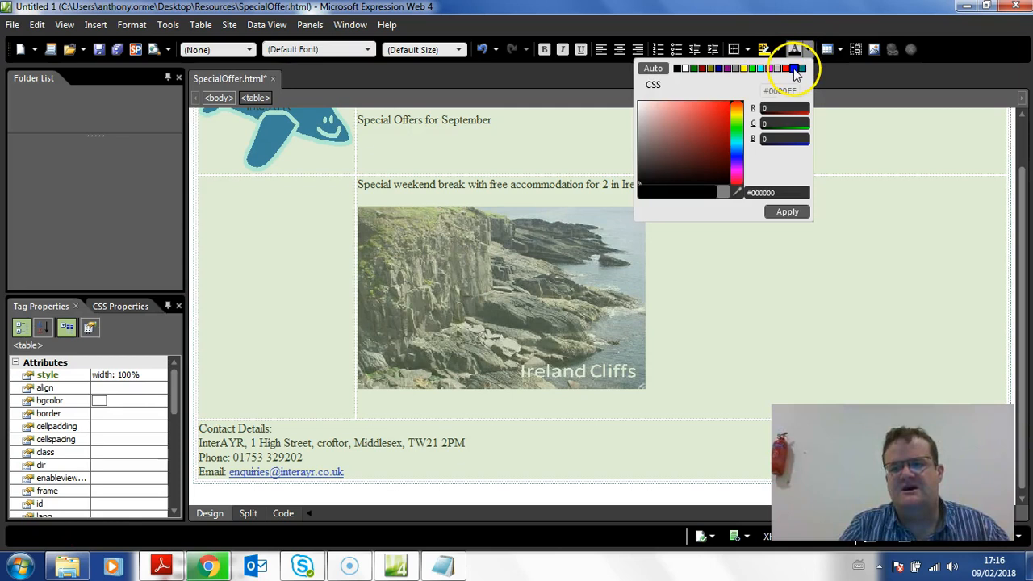
{"action": "left_click", "coordinate": [795, 69]}
{"action": "left_click", "coordinate": [786, 212]}
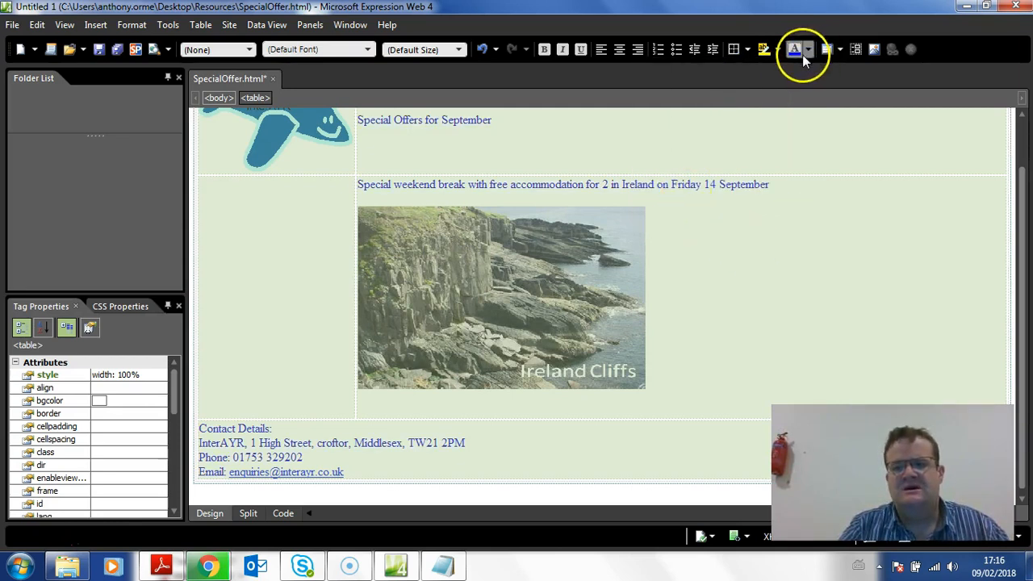
{"action": "left_click", "coordinate": [719, 182]}
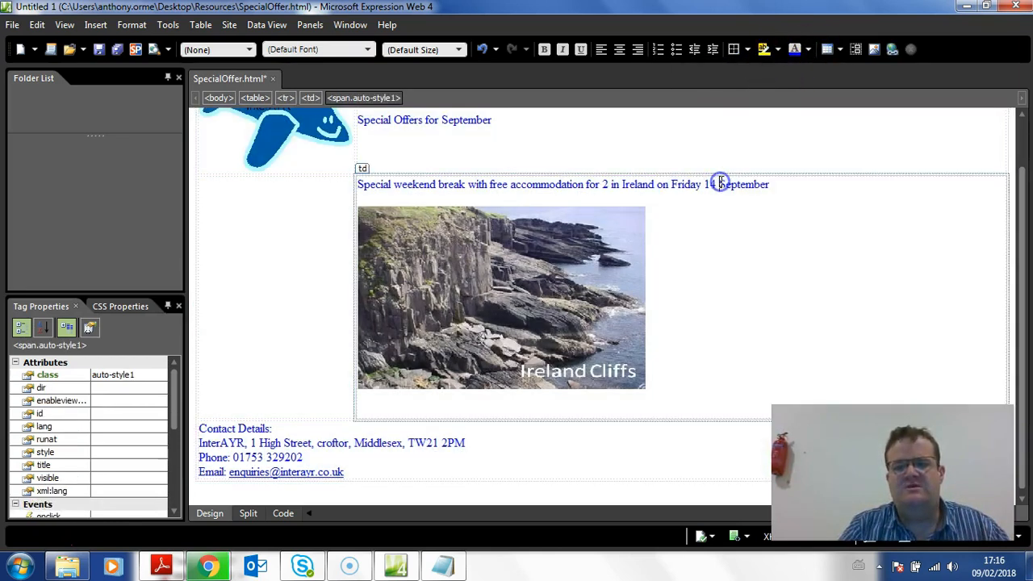
Set the page's background colour to pale yellow, Hex={FF,FF,99}, in the page properties
{"action": "right_click", "coordinate": [636, 149]}
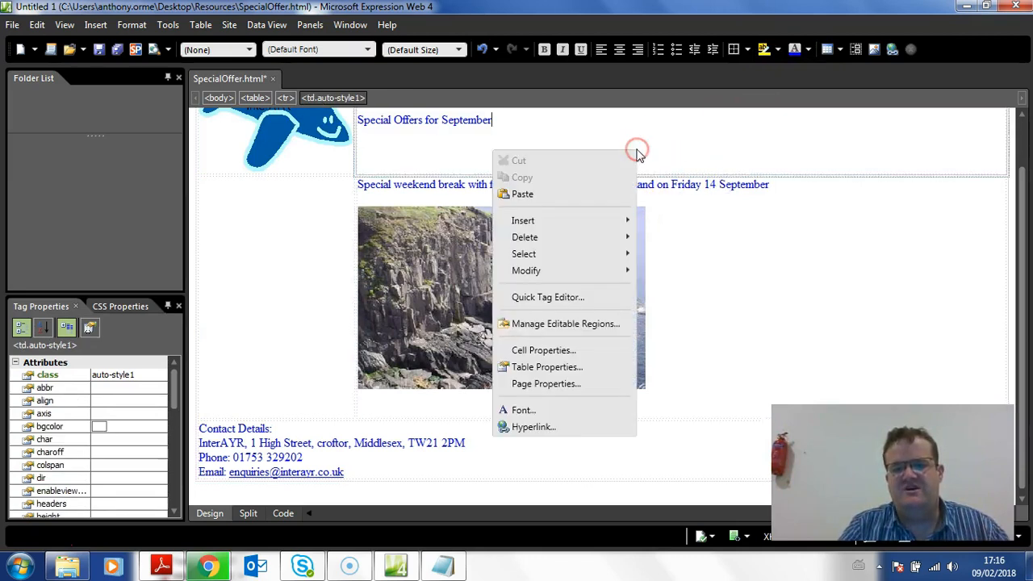
{"action": "left_click", "coordinate": [583, 385]}
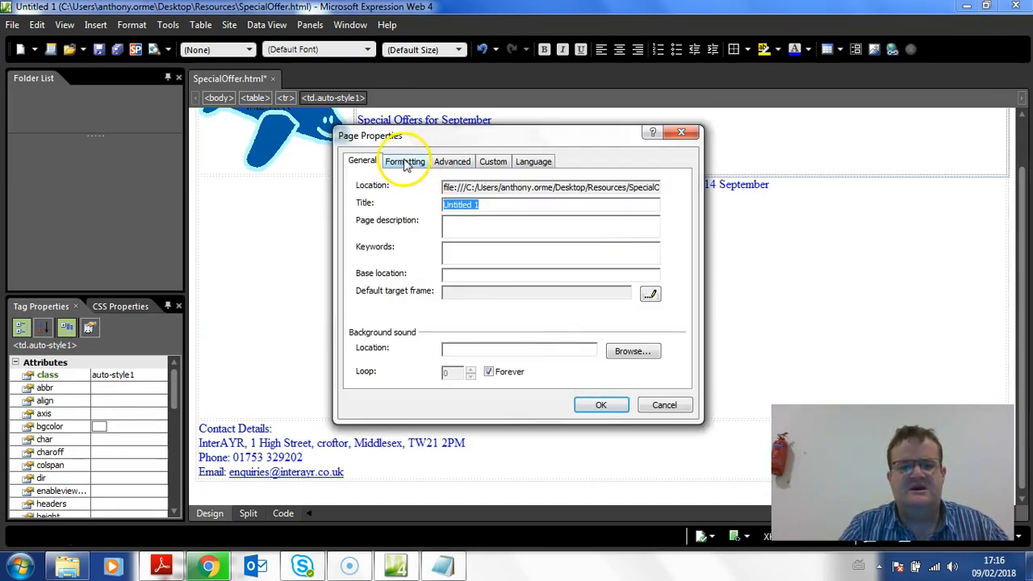
{"action": "left_click", "coordinate": [405, 162]}
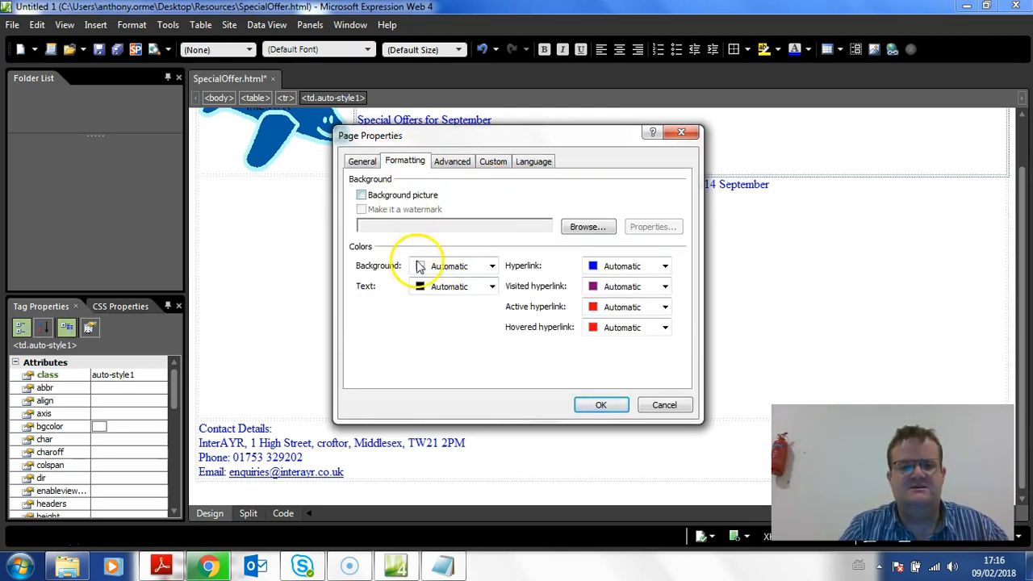
{"action": "left_click", "coordinate": [490, 266]}
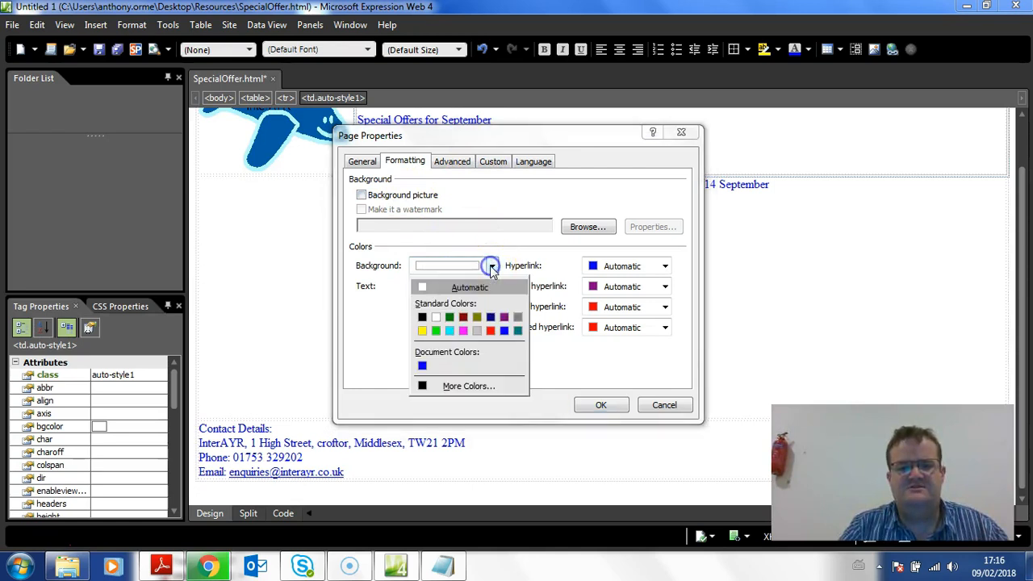
{"action": "left_click", "coordinate": [463, 386]}
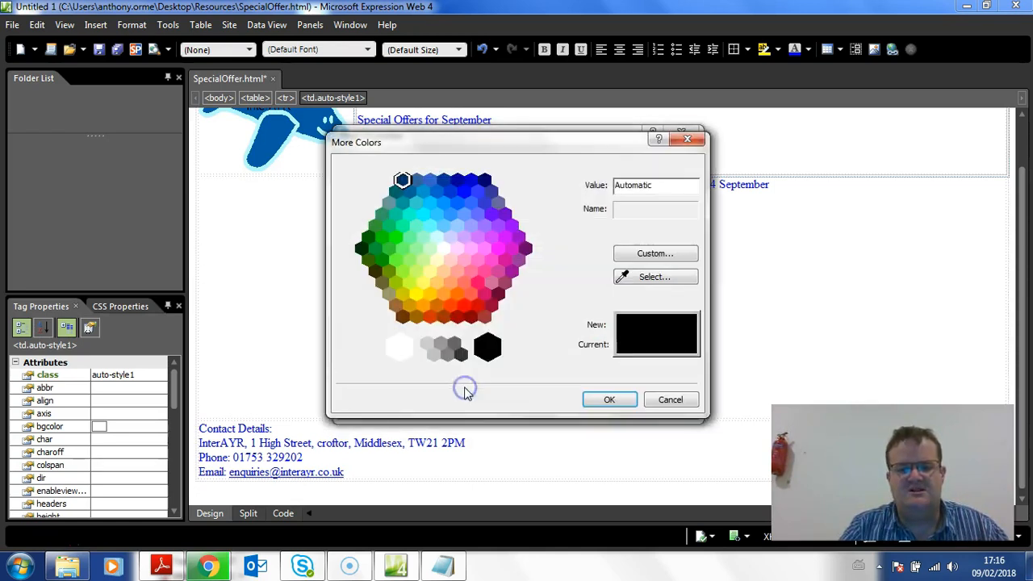
{"action": "left_click", "coordinate": [434, 268]}
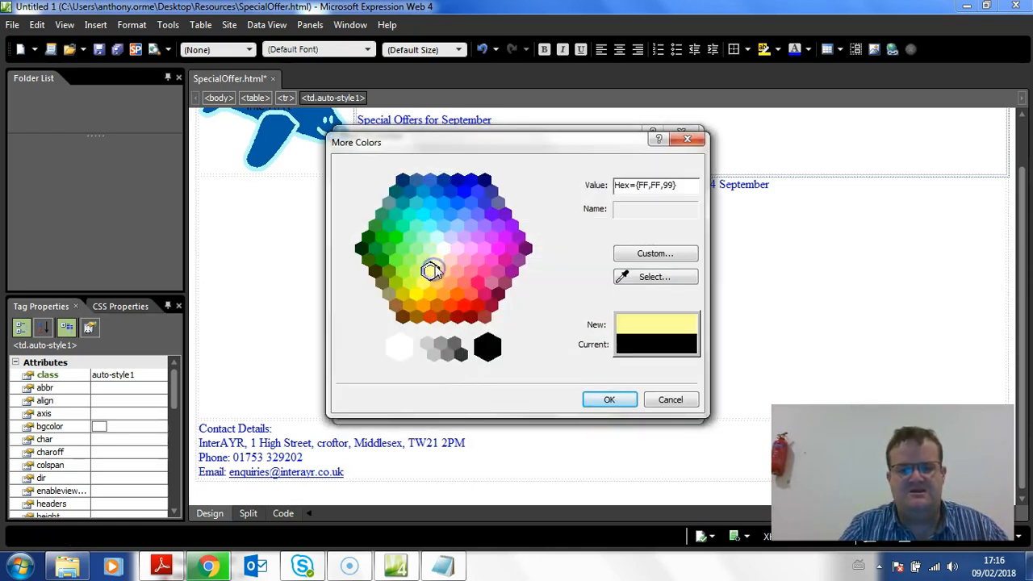
{"action": "left_click", "coordinate": [603, 399]}
{"action": "left_click", "coordinate": [601, 404]}
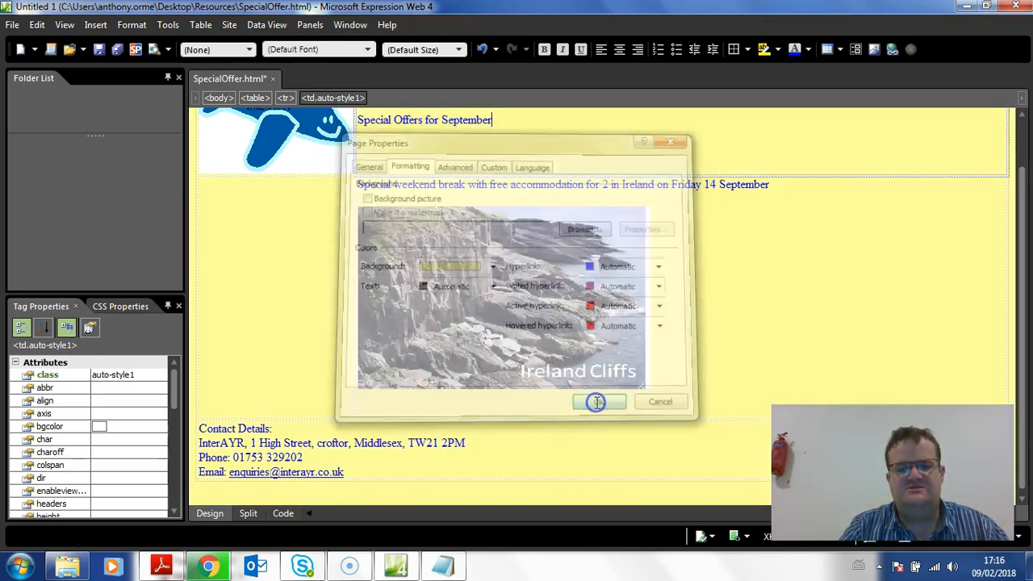
Centre the title "Special Offers for September" in its cell and set its font size to 72pt
{"action": "scroll", "coordinate": [445, 258], "scroll_direction": "up", "scroll_amount": 2}
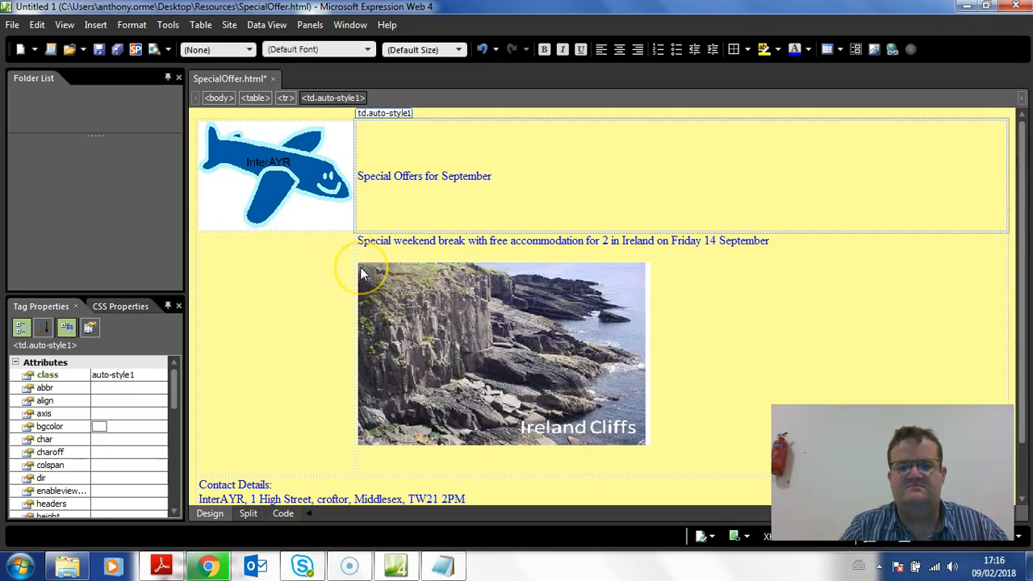
{"action": "left_click_drag", "start_coordinate": [494, 176], "coordinate": [363, 169]}
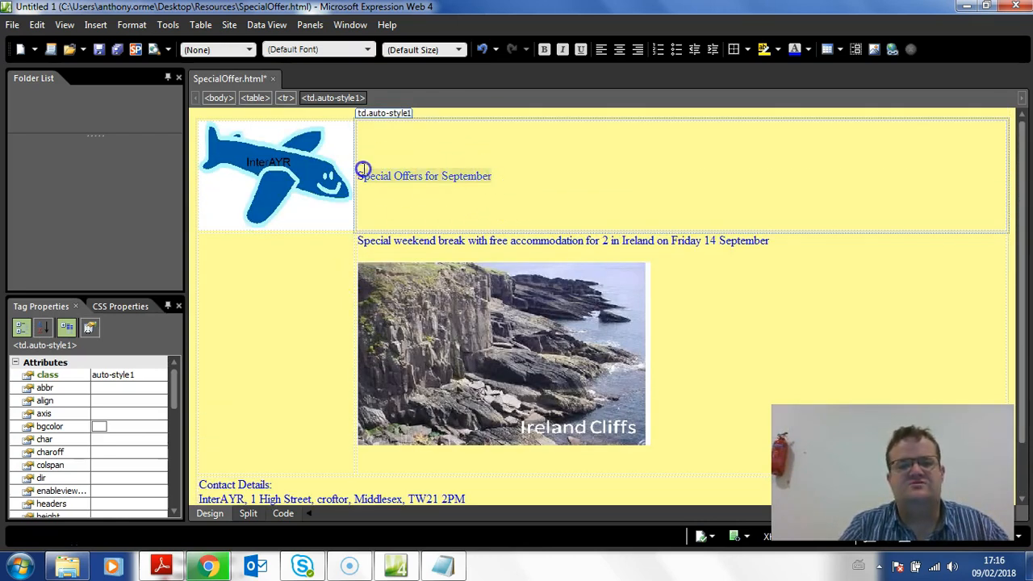
{"action": "left_click", "coordinate": [619, 49]}
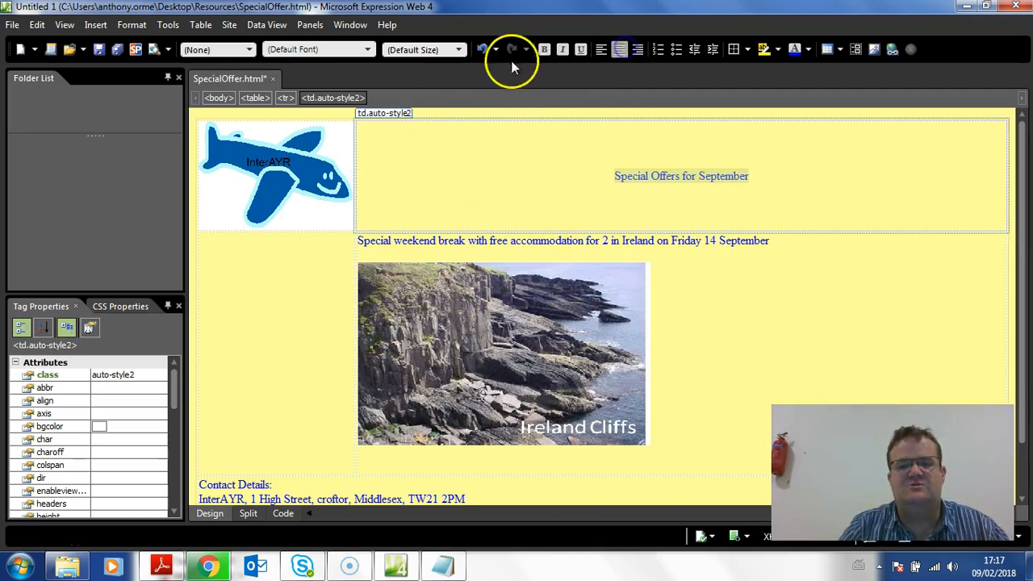
{"action": "left_click", "coordinate": [458, 49]}
{"action": "left_click", "coordinate": [432, 173]}
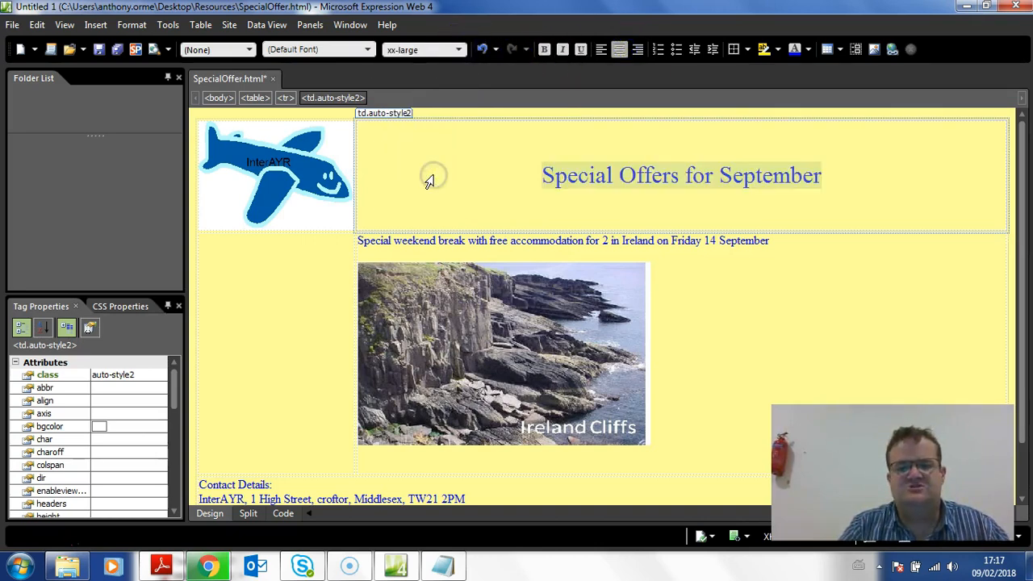
{"action": "type", "text": "72pt"}
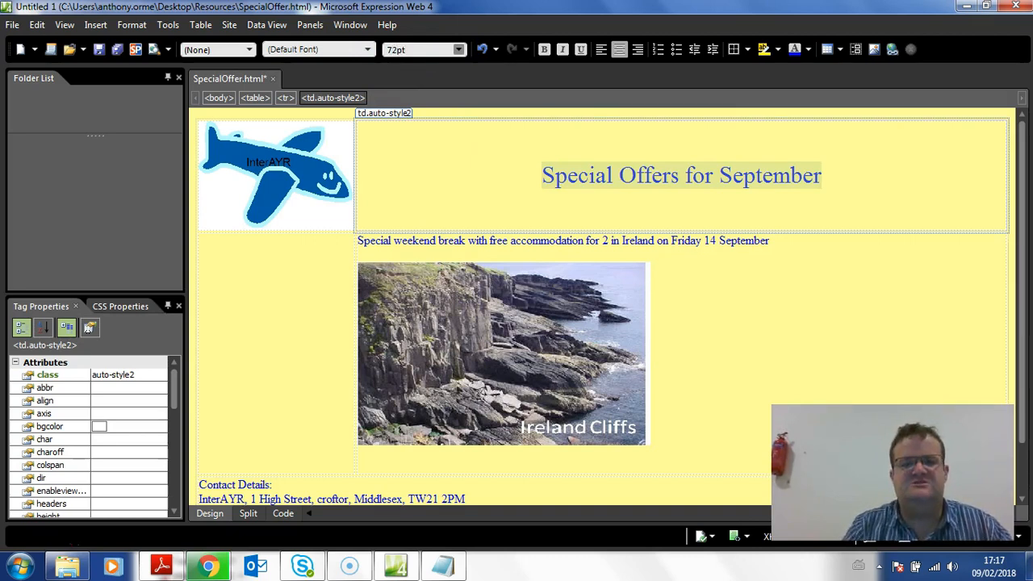
{"action": "key", "text": "Return"}
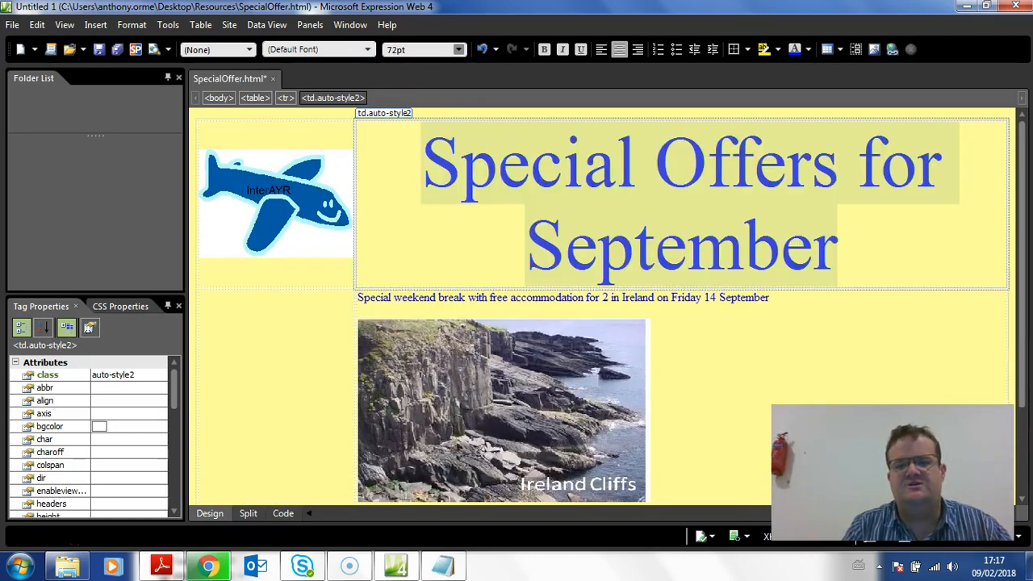